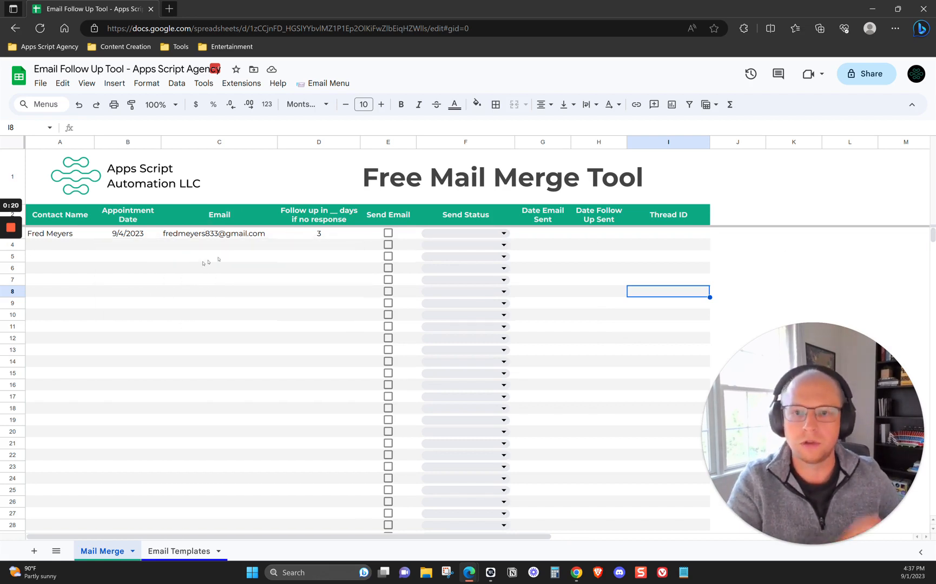
Move the Email column so that it sits between Contact Name and Appointment Date
{"action": "left_click_drag", "start_coordinate": [224, 217], "coordinate": [664, 215]}
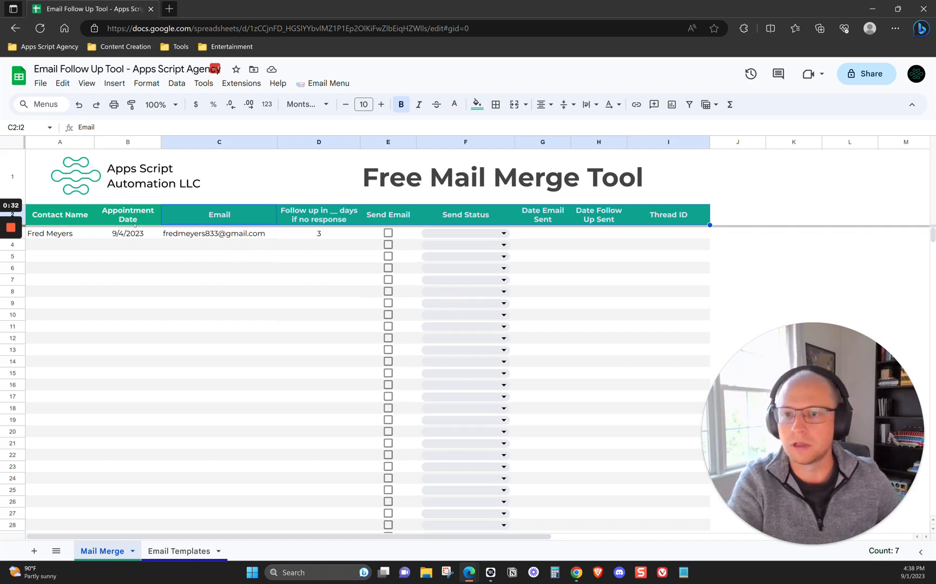
{"action": "left_click", "coordinate": [325, 248]}
{"action": "left_click_drag", "start_coordinate": [229, 142], "coordinate": [157, 168]}
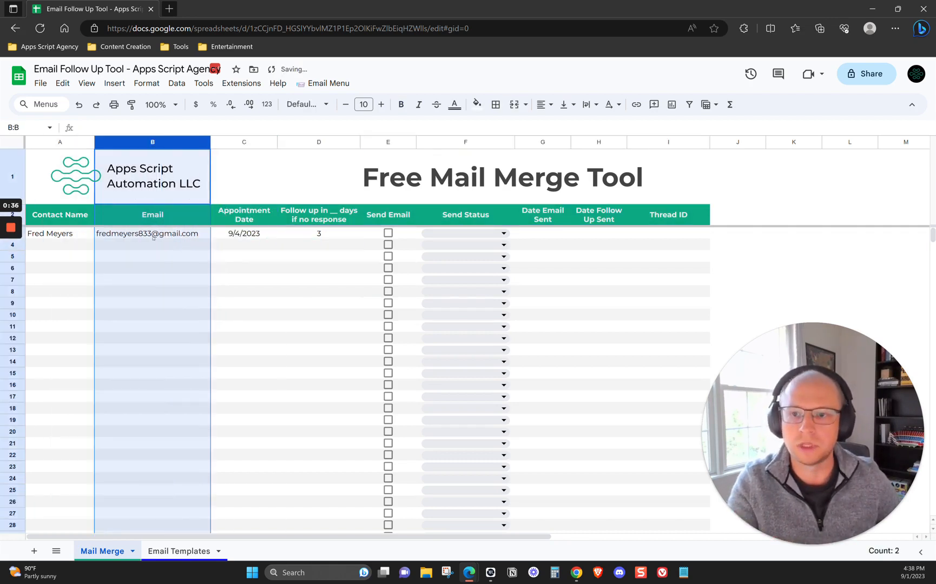
{"action": "left_click", "coordinate": [153, 235]}
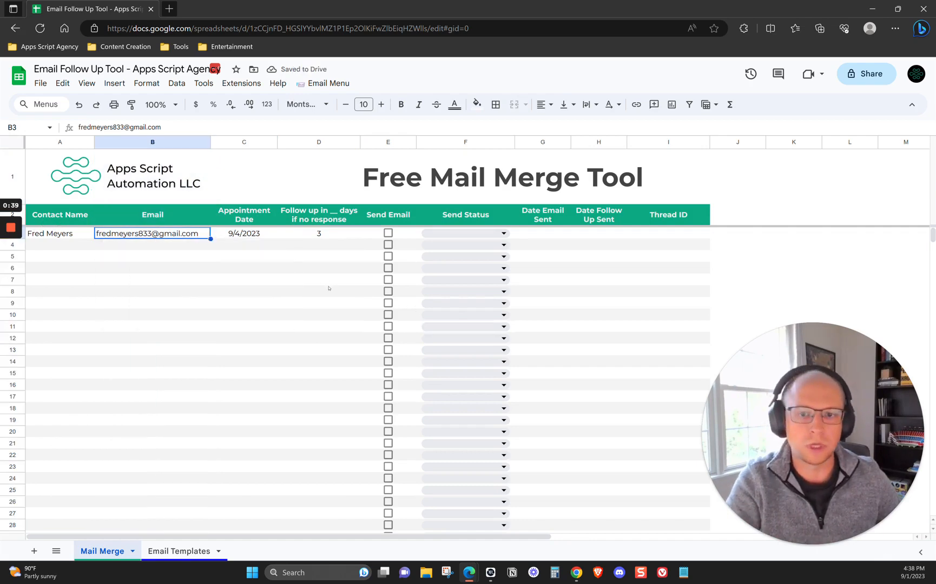
Review the initial email, the follow-up email and the merge field options on the Email Templates sheet
{"action": "left_click", "coordinate": [164, 551]}
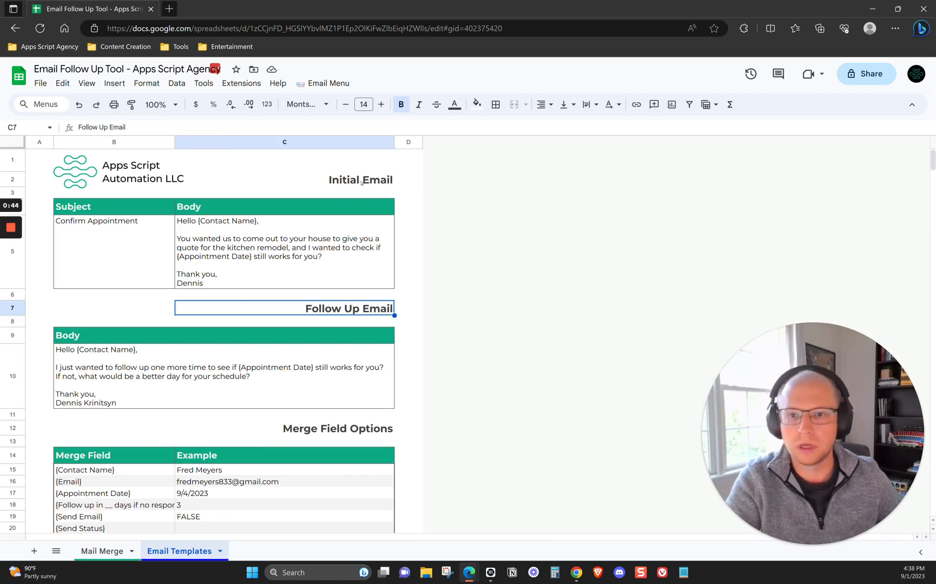
{"action": "left_click", "coordinate": [334, 268]}
{"action": "left_click", "coordinate": [220, 363]}
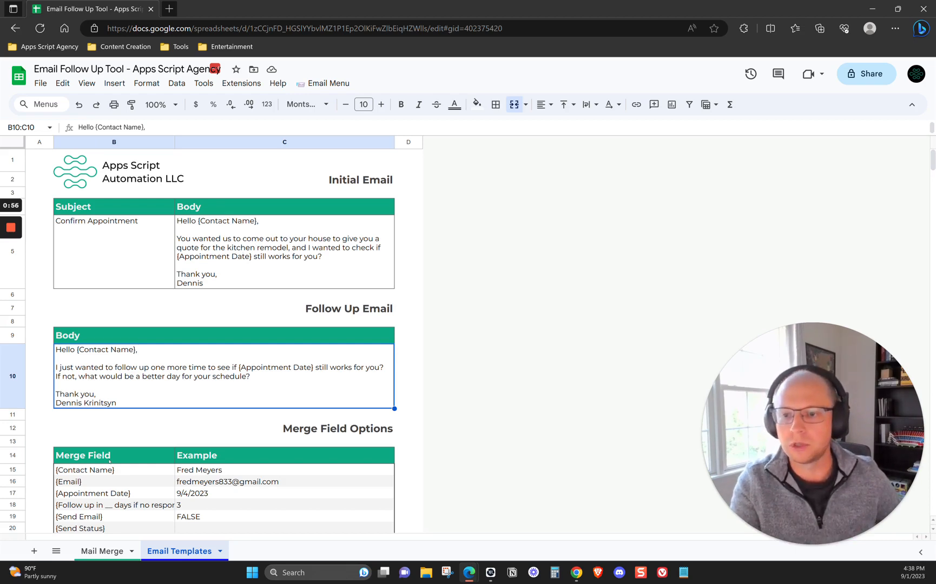
{"action": "left_click_drag", "start_coordinate": [110, 459], "coordinate": [118, 507]}
{"action": "scroll", "coordinate": [118, 508], "scroll_direction": "down", "scroll_amount": 3}
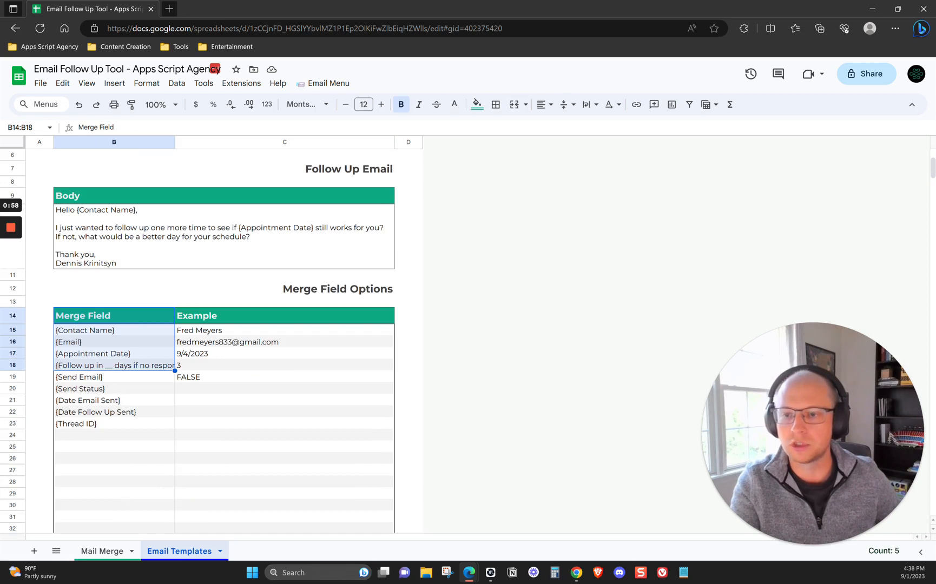
Insert an Address column before Appointment Date on the Mail Merge sheet and enter the first contact's street address
{"action": "left_click", "coordinate": [102, 550]}
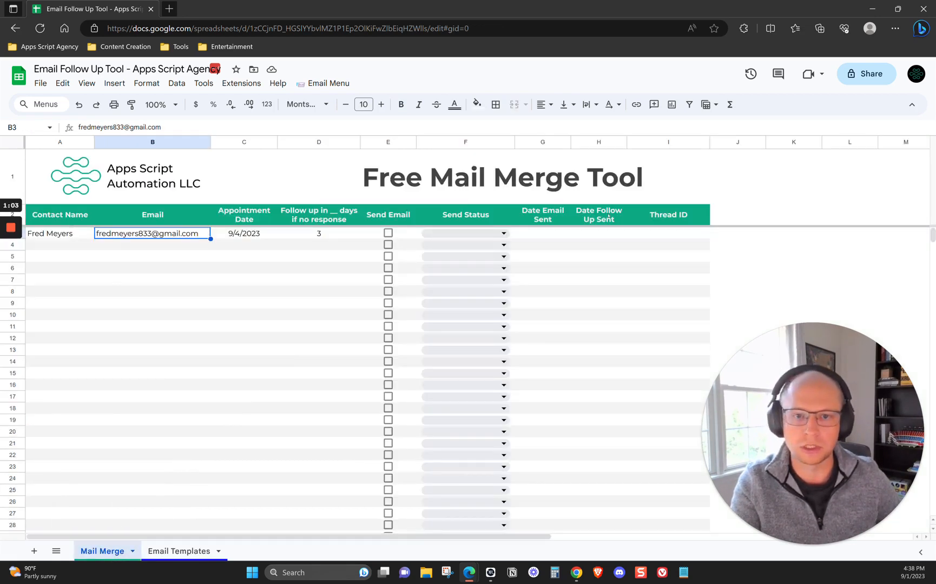
{"action": "right_click", "coordinate": [237, 142]}
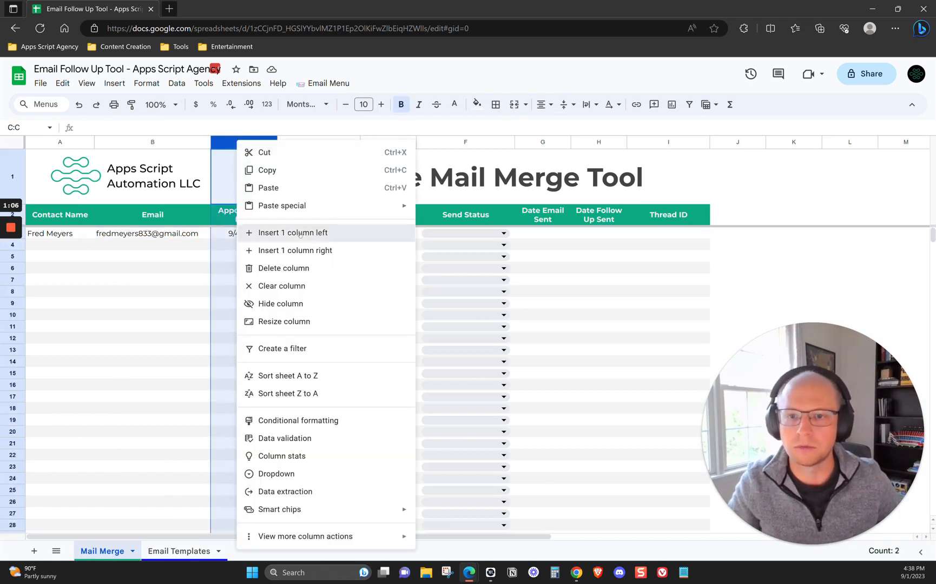
{"action": "left_click", "coordinate": [303, 237]}
{"action": "left_click", "coordinate": [244, 216]}
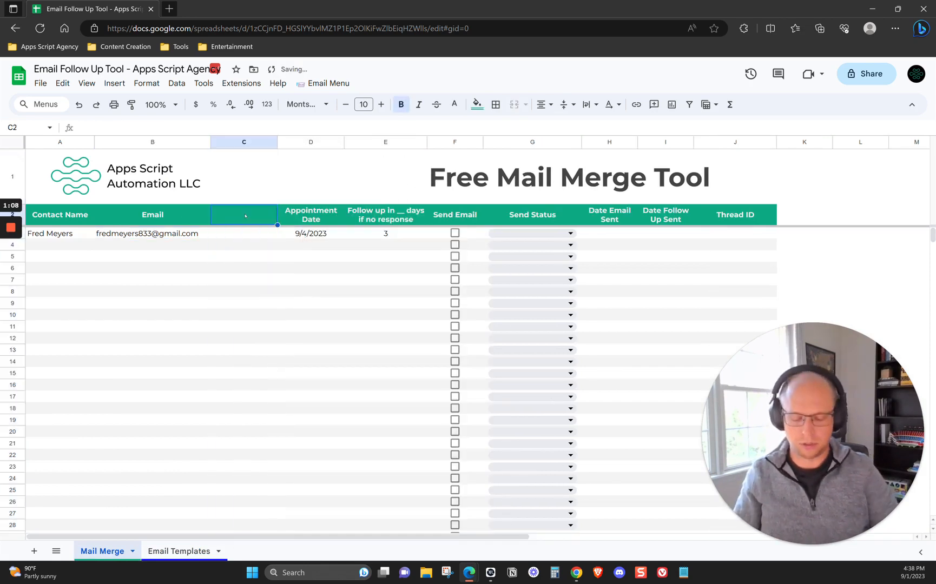
{"action": "type", "text": "Address"}
{"action": "key", "text": "Return"}
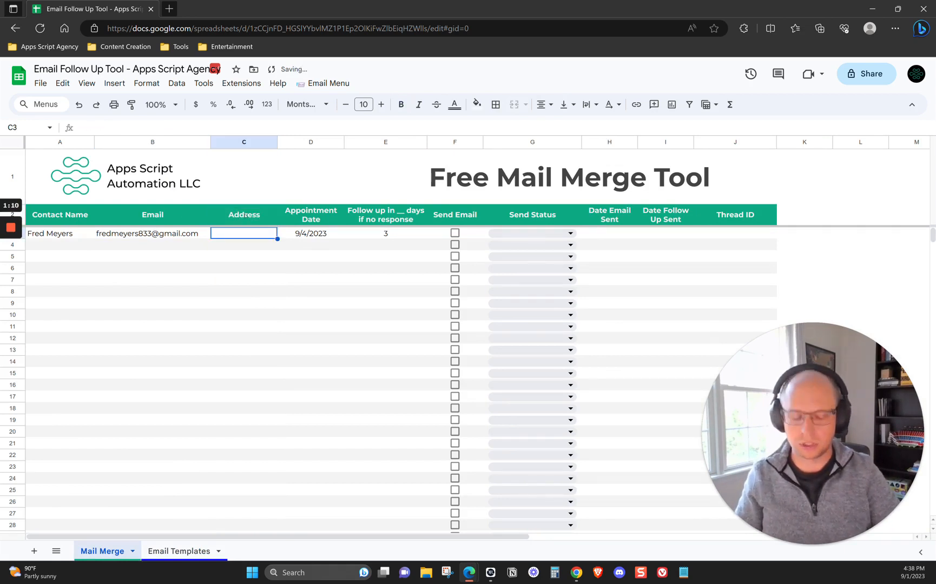
{"action": "type", "text": "123 Main St"}
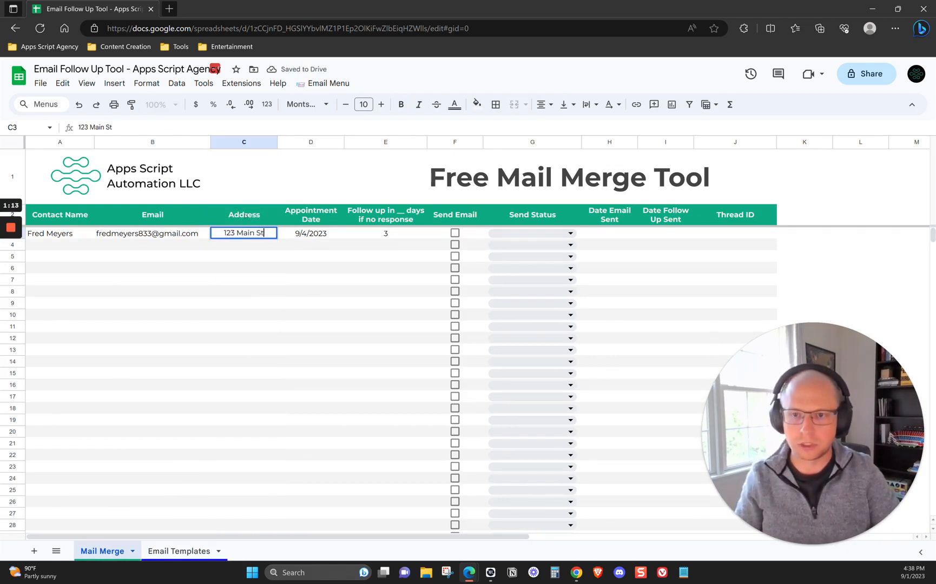
{"action": "key", "text": "Return"}
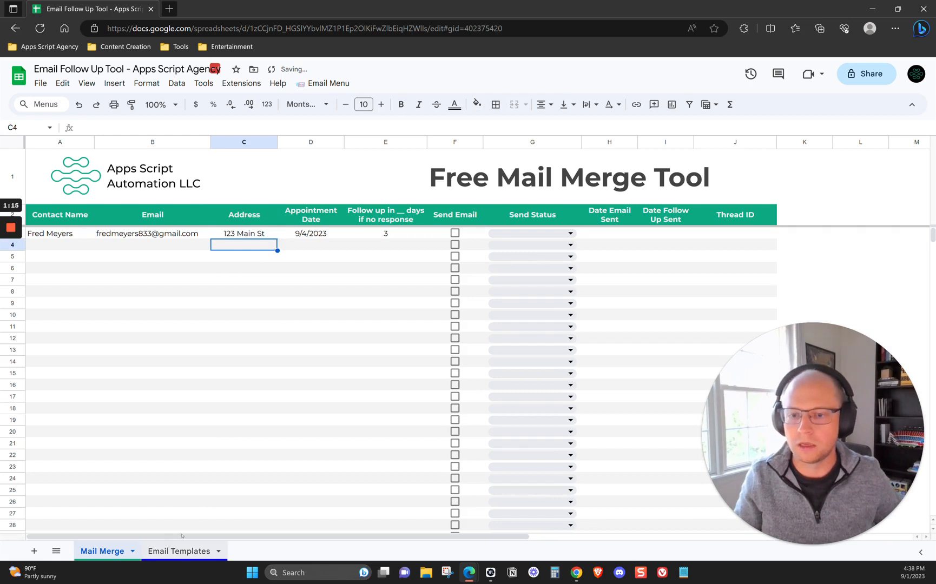
Check the {Address} merge field and its example among the merge field options on the Email Templates sheet
{"action": "left_click", "coordinate": [179, 551]}
{"action": "left_click", "coordinate": [86, 354]}
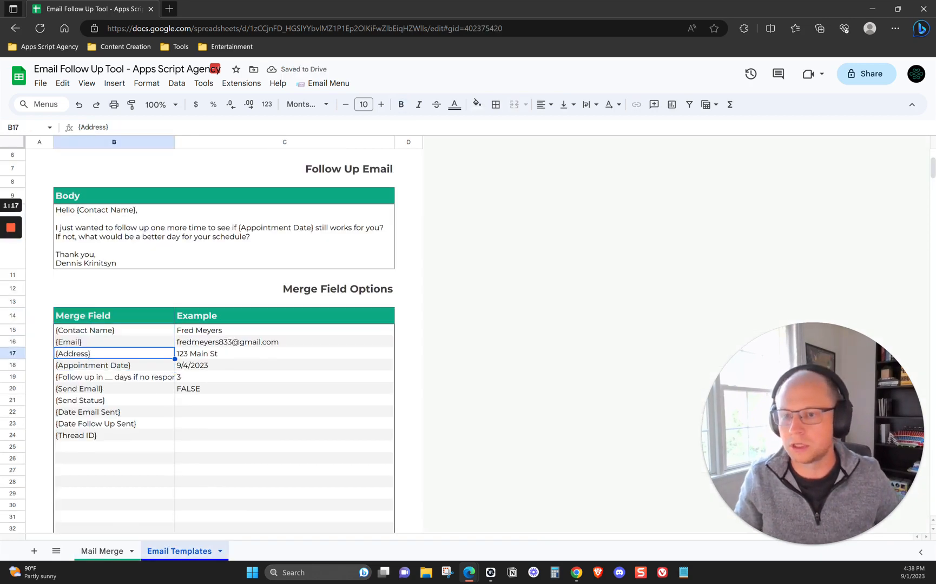
{"action": "left_click", "coordinate": [231, 366]}
{"action": "key", "text": "Up"}
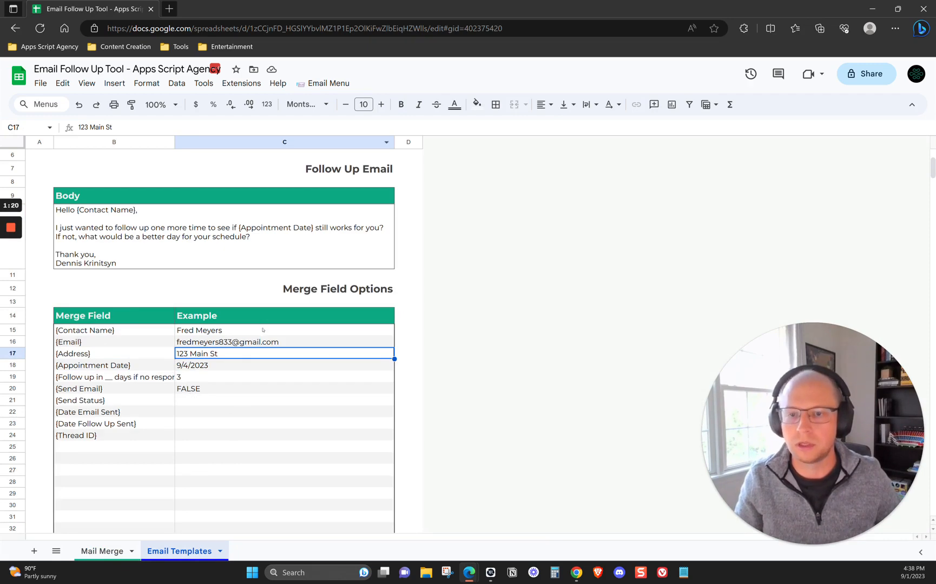
Insert ", at {Address}," after "come out to your house" in the initial email's body
{"action": "scroll", "coordinate": [263, 329], "scroll_direction": "up", "scroll_amount": 3}
{"action": "left_click", "coordinate": [230, 234]}
{"action": "double_click", "coordinate": [240, 240]}
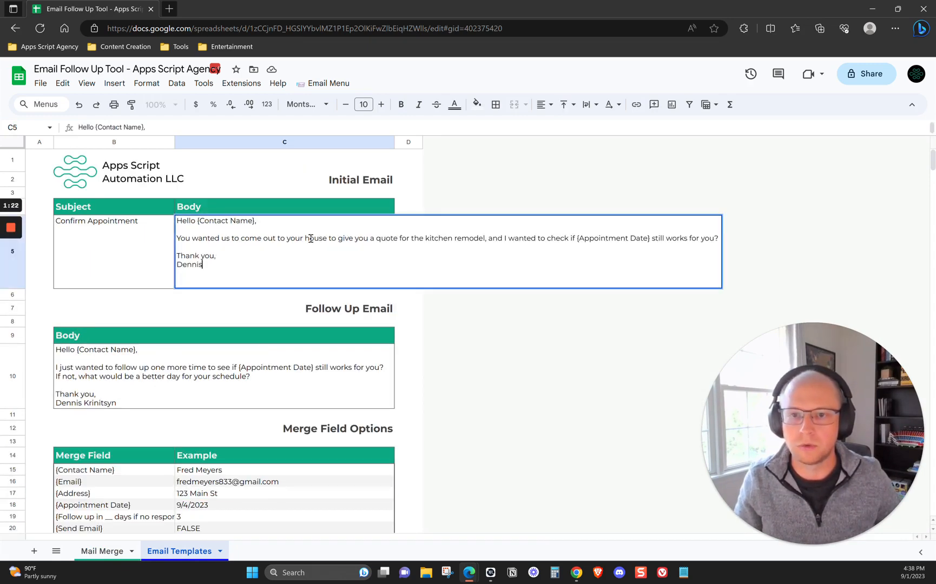
{"action": "left_click", "coordinate": [114, 493]}
{"action": "left_click", "coordinate": [259, 250]}
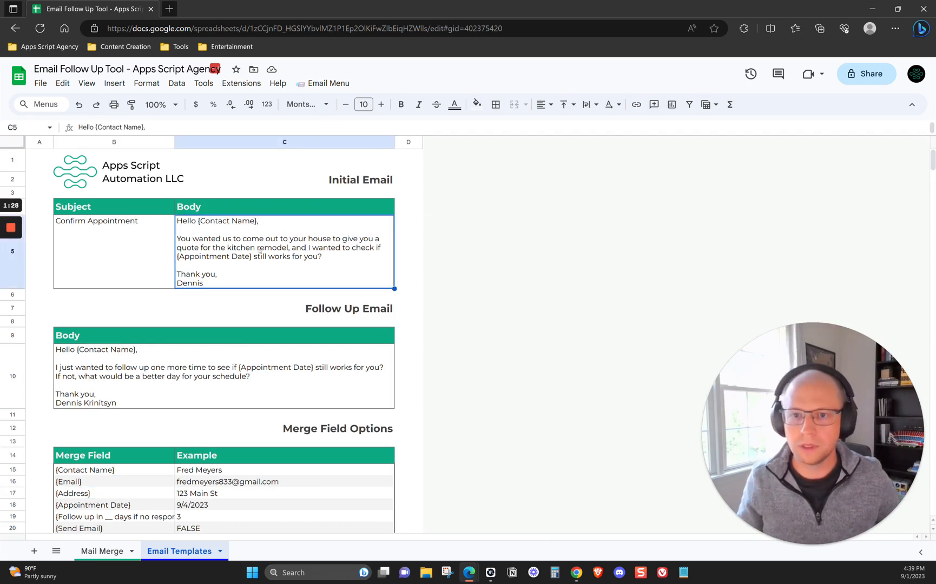
{"action": "double_click", "coordinate": [245, 246]}
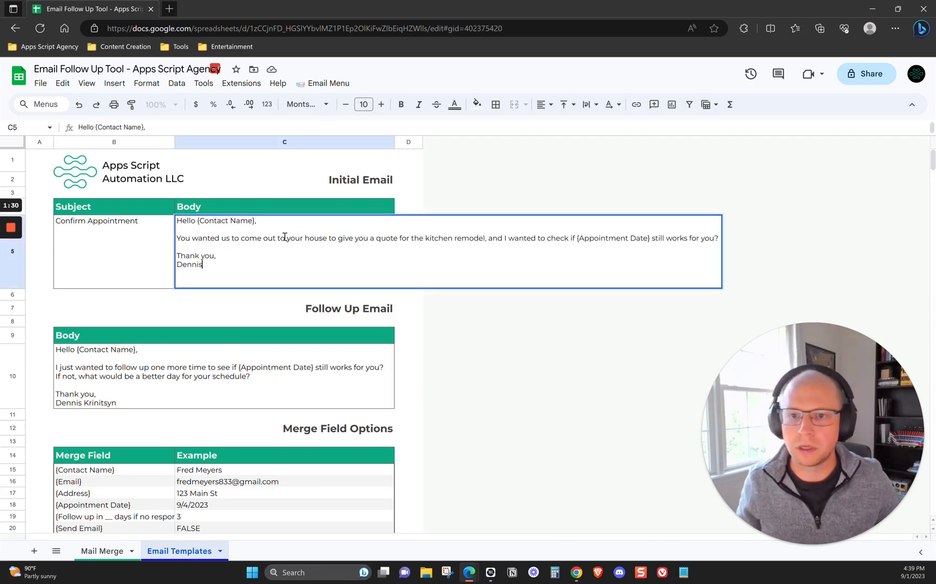
{"action": "left_click", "coordinate": [328, 238]}
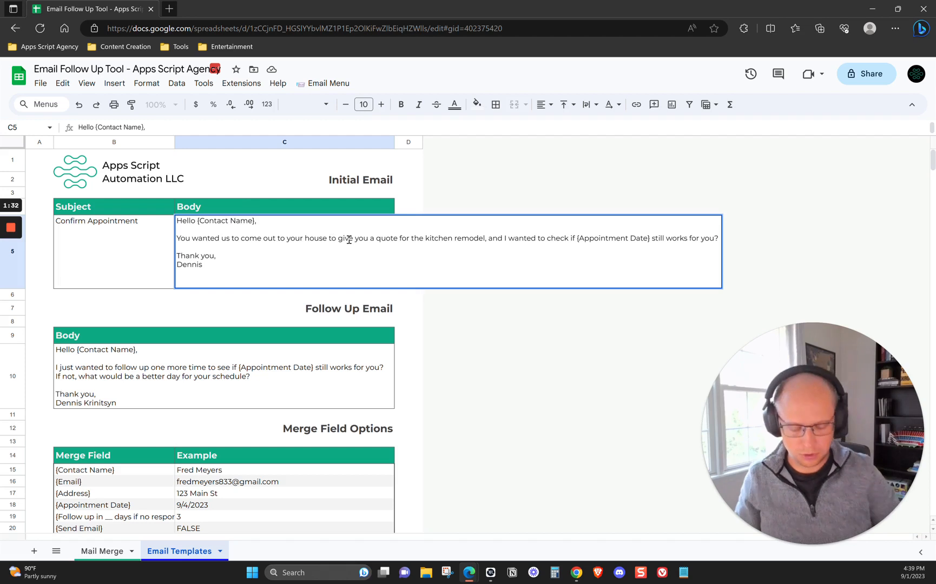
{"action": "type", "text": ", at {Address}"}
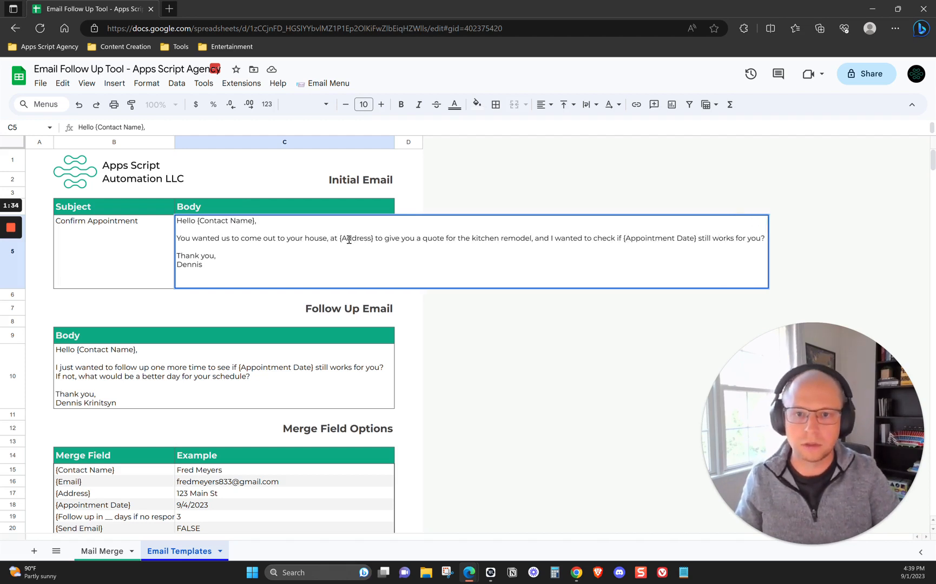
{"action": "type", "text": ","}
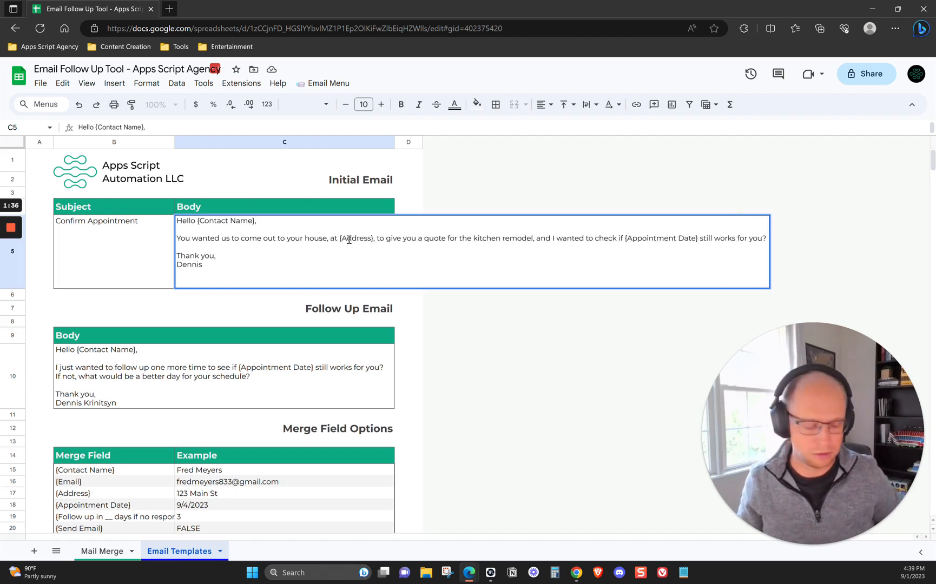
{"action": "key", "text": "Return"}
{"action": "left_click", "coordinate": [160, 255]}
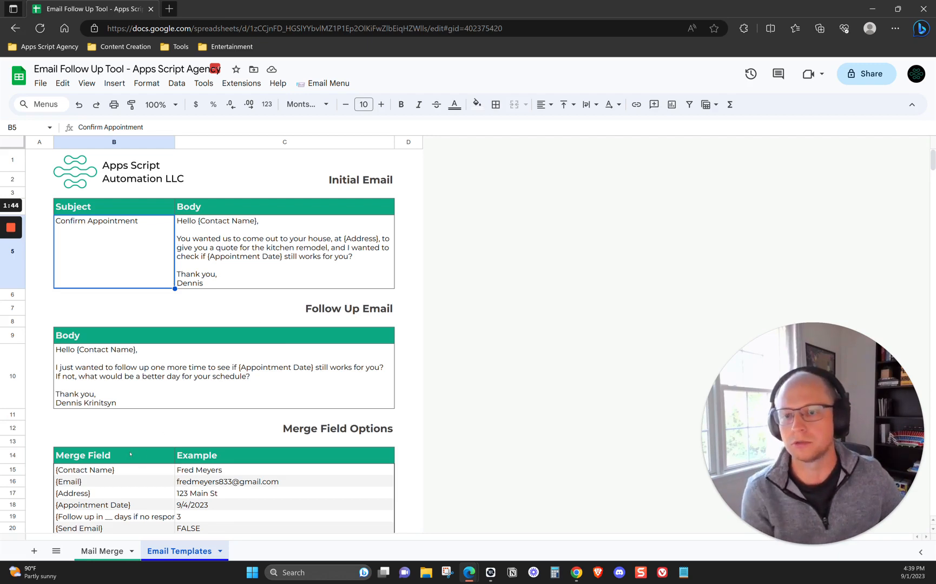
Mark the first contact on the Mail Merge sheet for sending and run Send Emails
{"action": "left_click", "coordinate": [130, 551]}
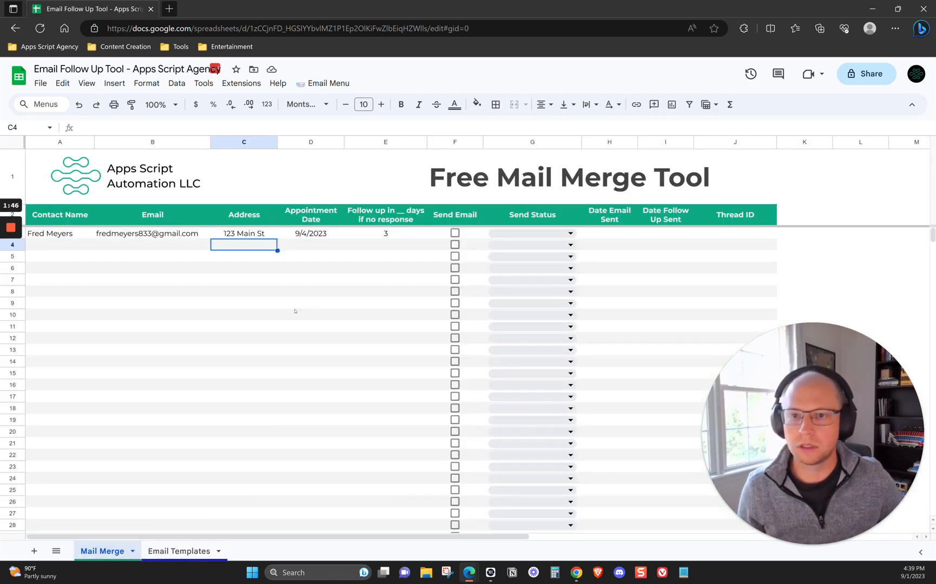
{"action": "left_click", "coordinate": [455, 233]}
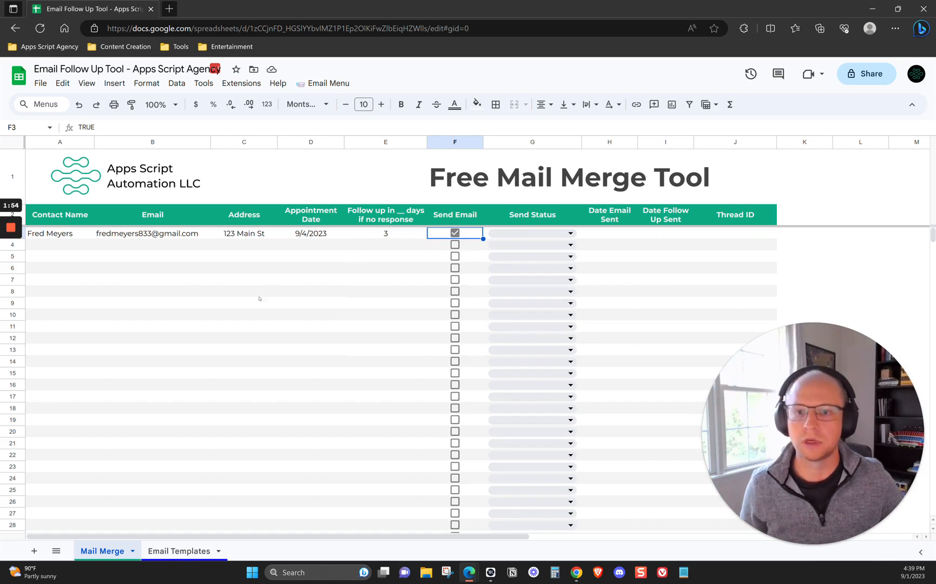
{"action": "left_click", "coordinate": [325, 83]}
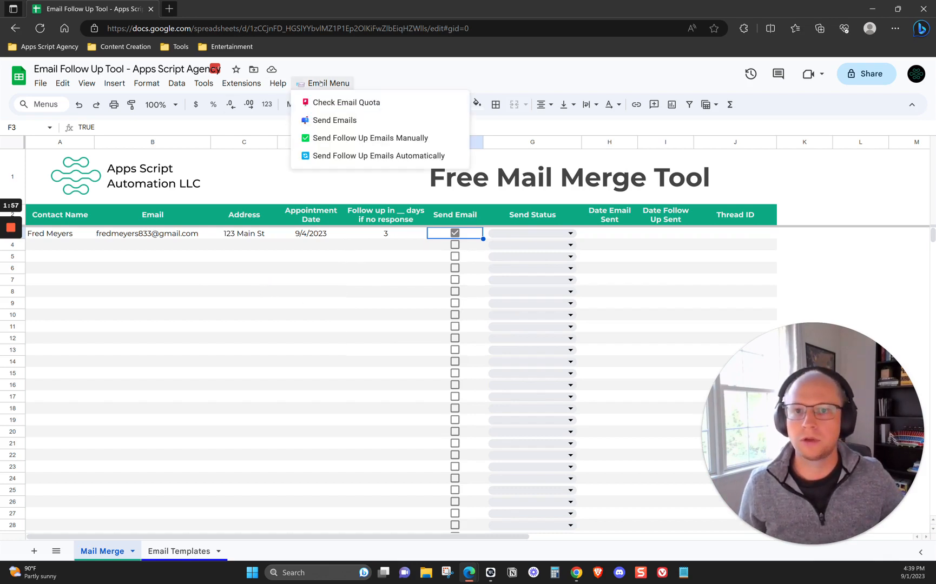
{"action": "left_click", "coordinate": [339, 120]}
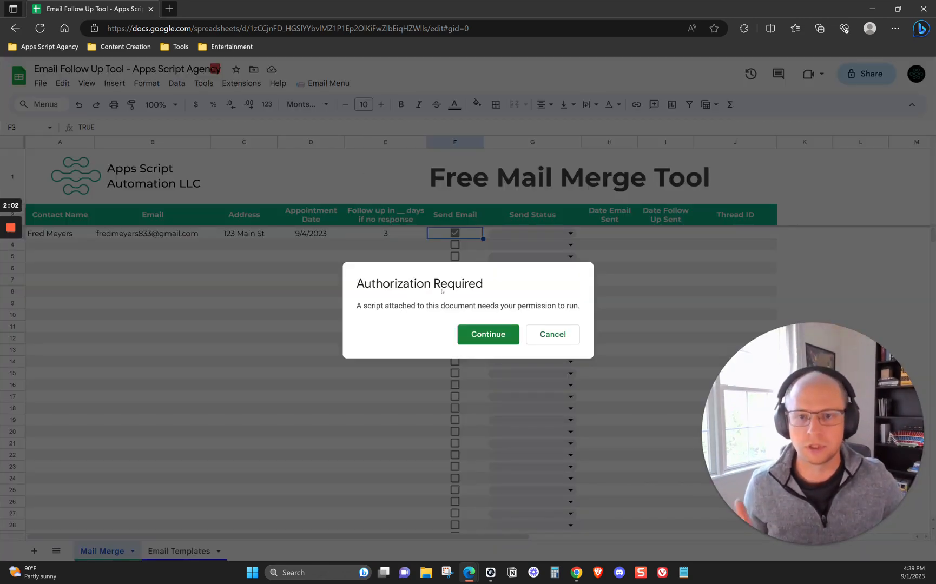
Authorize the Email Follow Up Tool Code script with the listed Google account and allow its requested permissions
{"action": "left_click", "coordinate": [489, 335]}
{"action": "left_click_drag", "start_coordinate": [763, 163], "coordinate": [305, 123]}
{"action": "left_click", "coordinate": [261, 290]}
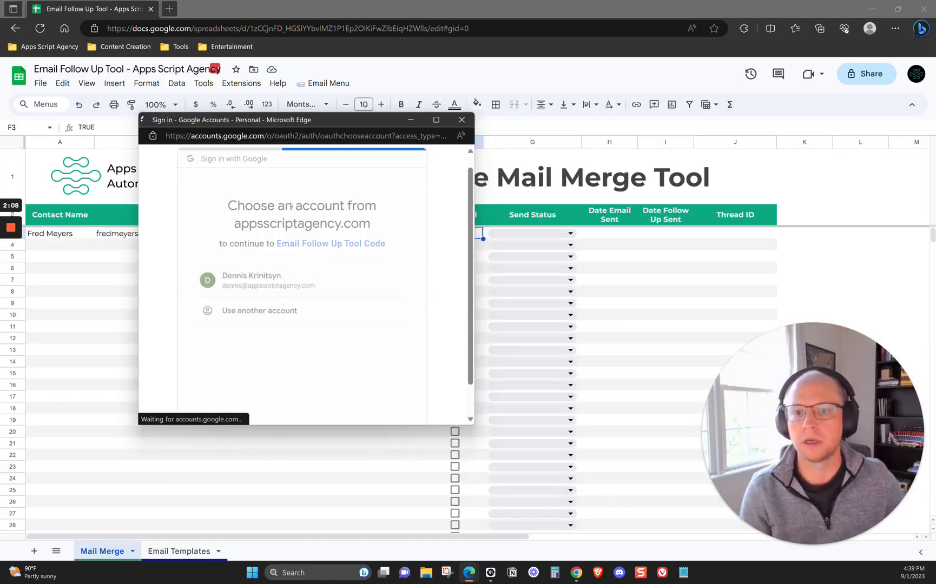
{"action": "scroll", "coordinate": [264, 273], "scroll_direction": "down", "scroll_amount": 2}
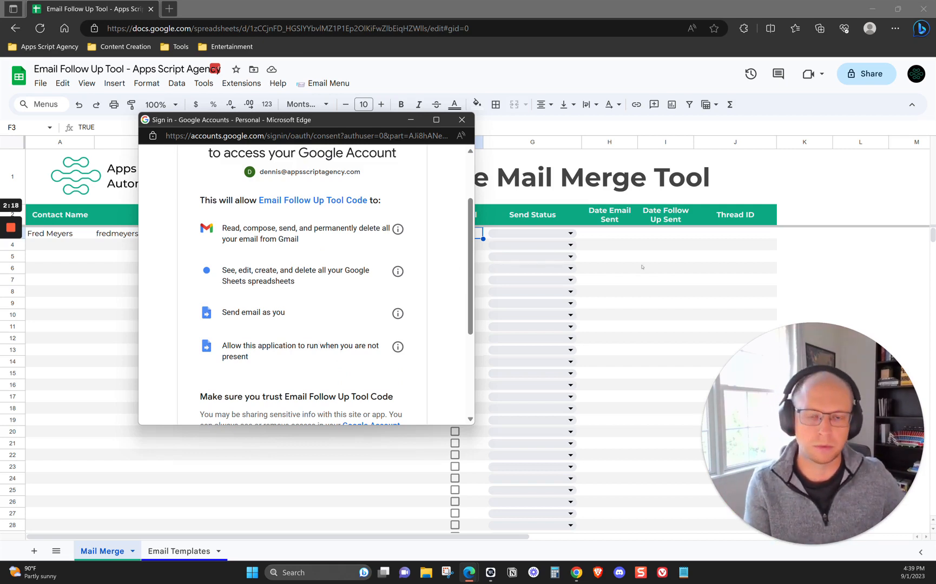
{"action": "scroll", "coordinate": [322, 293], "scroll_direction": "down", "scroll_amount": 5}
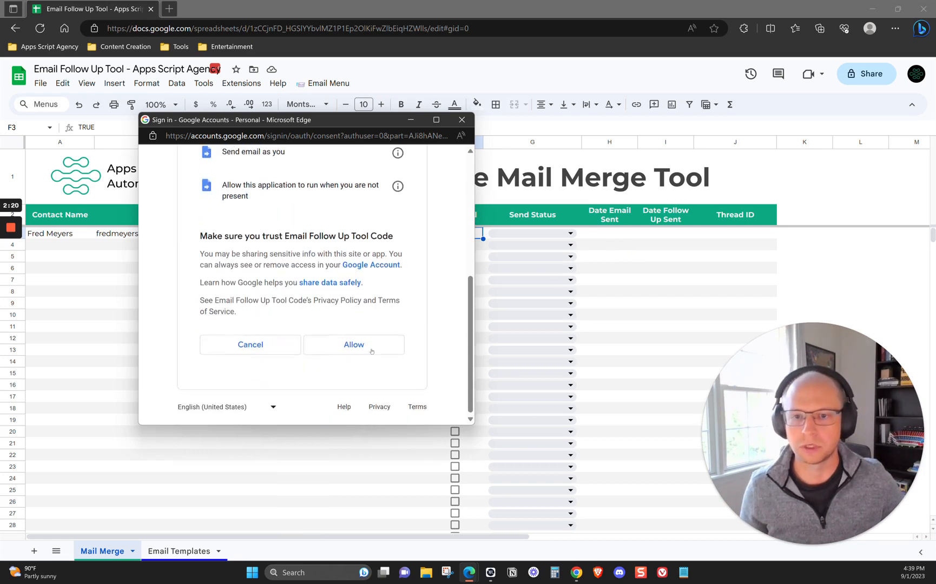
{"action": "left_click", "coordinate": [355, 345]}
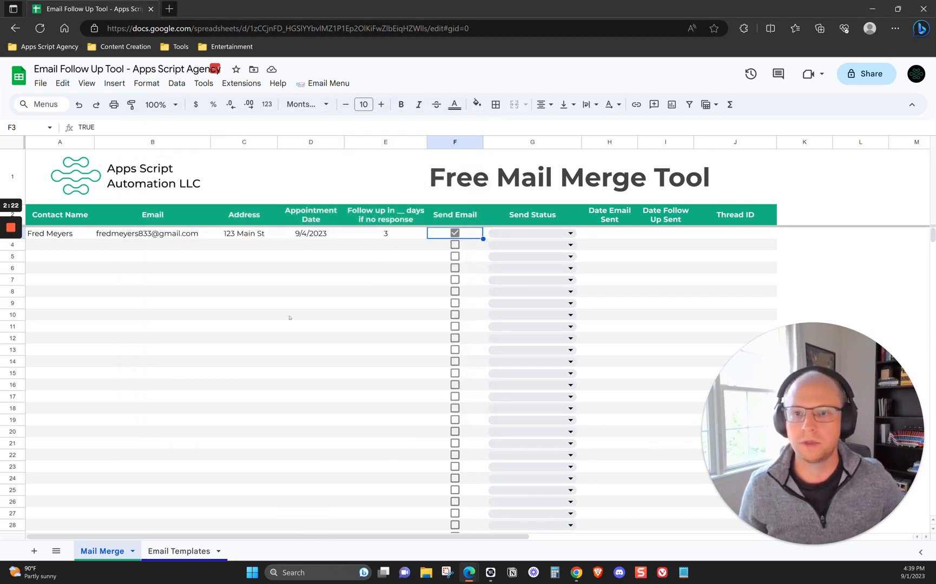
Run Send Emails again with the script authorized and confirm the sending
{"action": "left_click", "coordinate": [322, 260]}
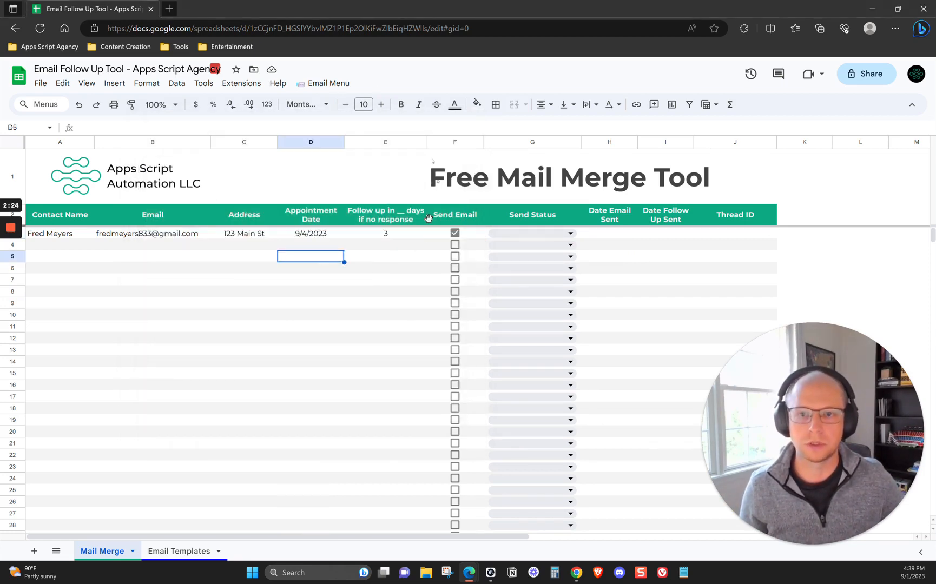
{"action": "left_click", "coordinate": [324, 83]}
{"action": "left_click", "coordinate": [335, 119]}
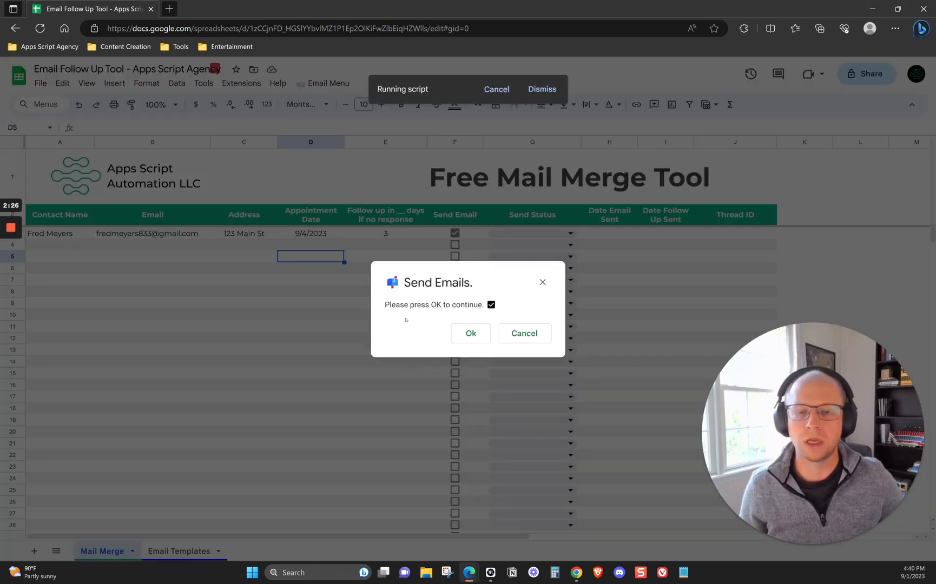
{"action": "left_click", "coordinate": [470, 333]}
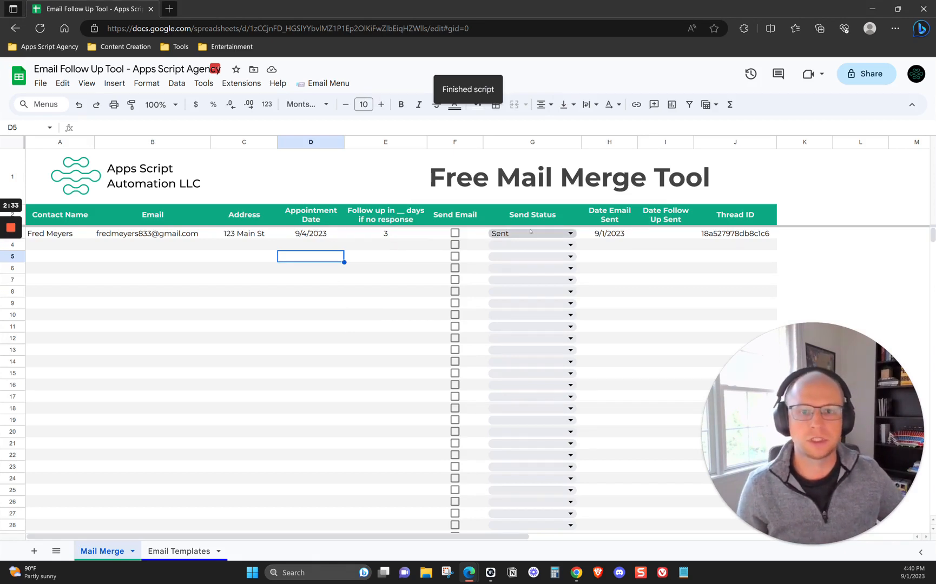
Switch to the recipient's Gmail window and check the merged address and appointment date in the Confirm Appointment email
{"action": "key", "text": "alt+Tab"}
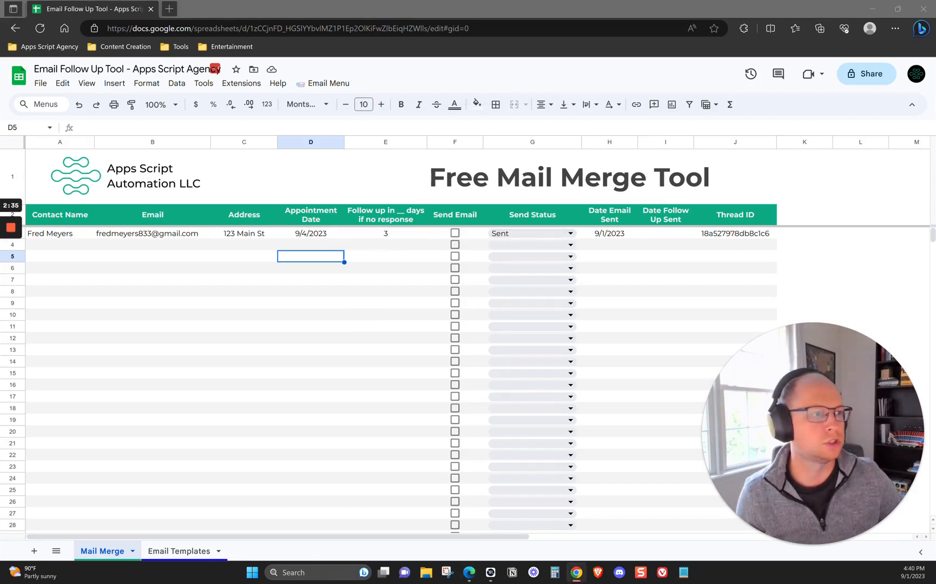
{"action": "left_click_drag", "start_coordinate": [935, 58], "coordinate": [406, 76]}
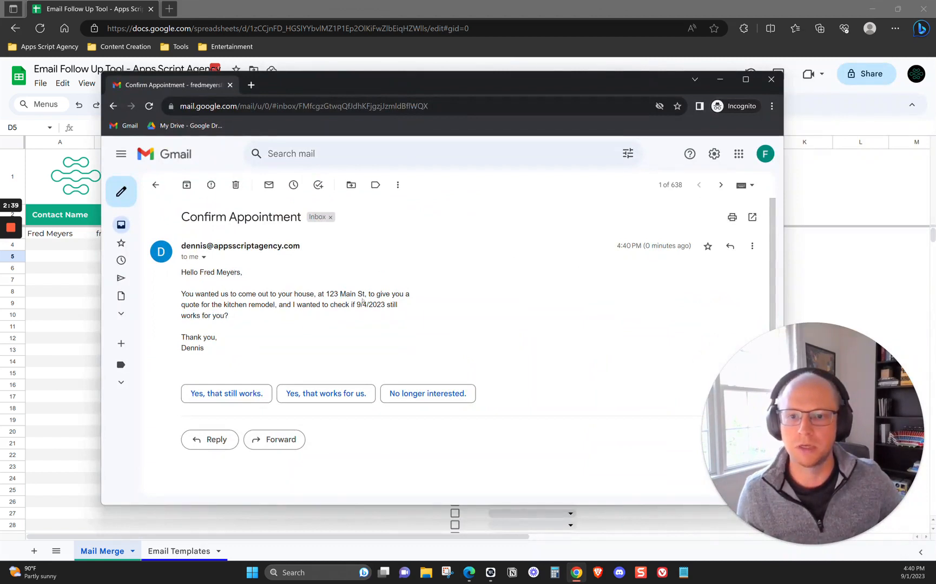
{"action": "left_click_drag", "start_coordinate": [383, 304], "coordinate": [357, 305]}
{"action": "left_click", "coordinate": [310, 318]}
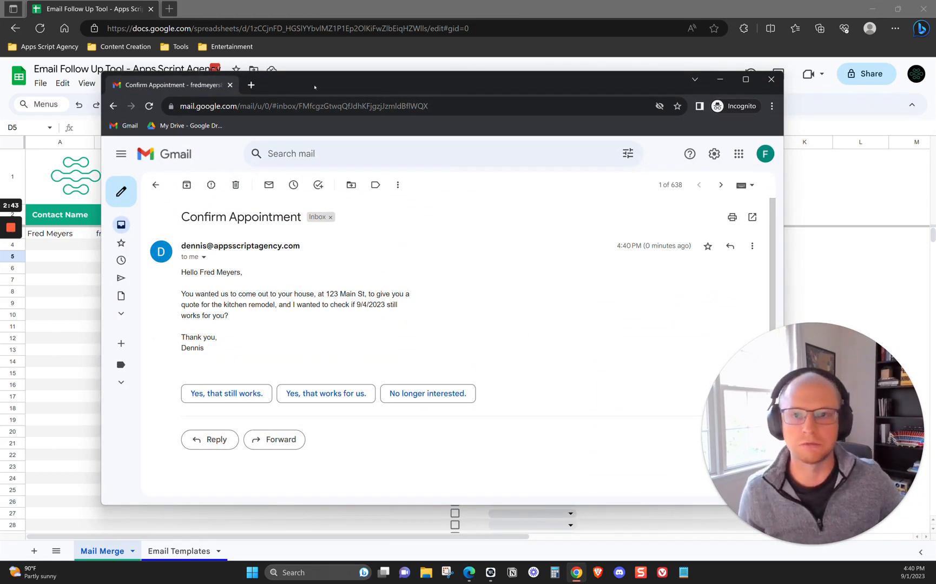
Return to the Mail Merge spreadsheet, run Send Follow Up Emails Manually, and highlight the contact's follow-up interval column
{"action": "left_click", "coordinate": [253, 65]}
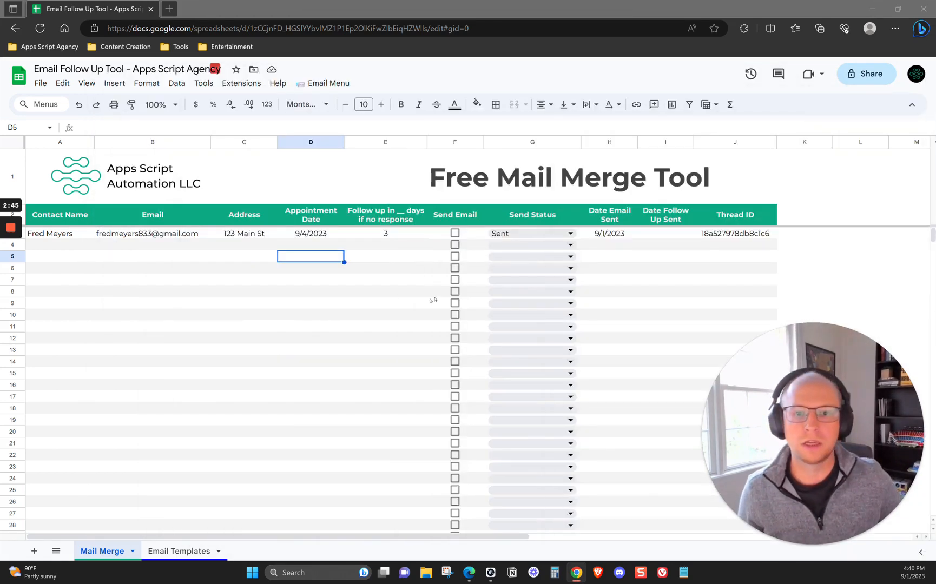
{"action": "left_click", "coordinate": [324, 84]}
{"action": "left_click", "coordinate": [350, 140]}
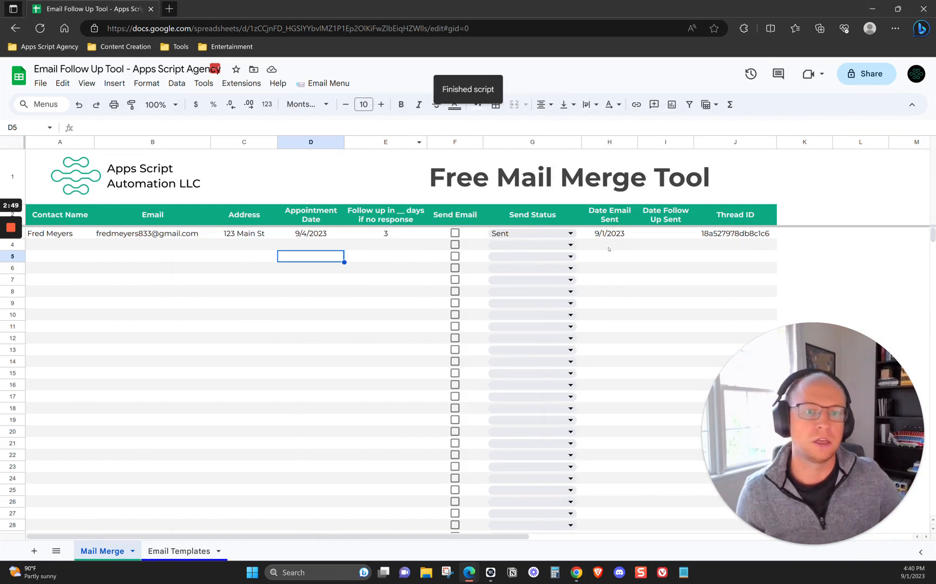
{"action": "left_click_drag", "start_coordinate": [385, 216], "coordinate": [386, 245]}
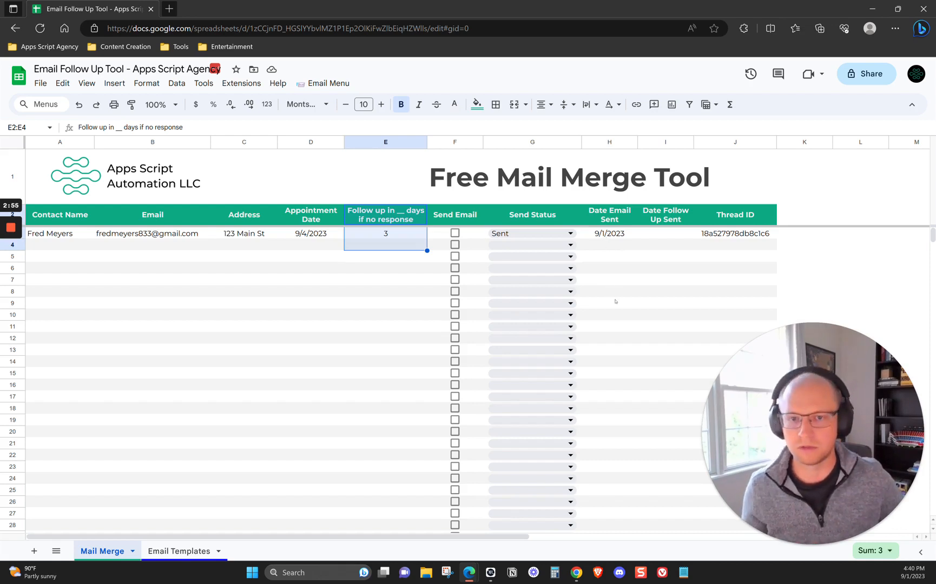
Change the contact's Date Email Sent to 8/29/2023 using the cell's date picker
{"action": "left_click", "coordinate": [618, 234]}
{"action": "double_click", "coordinate": [617, 234]}
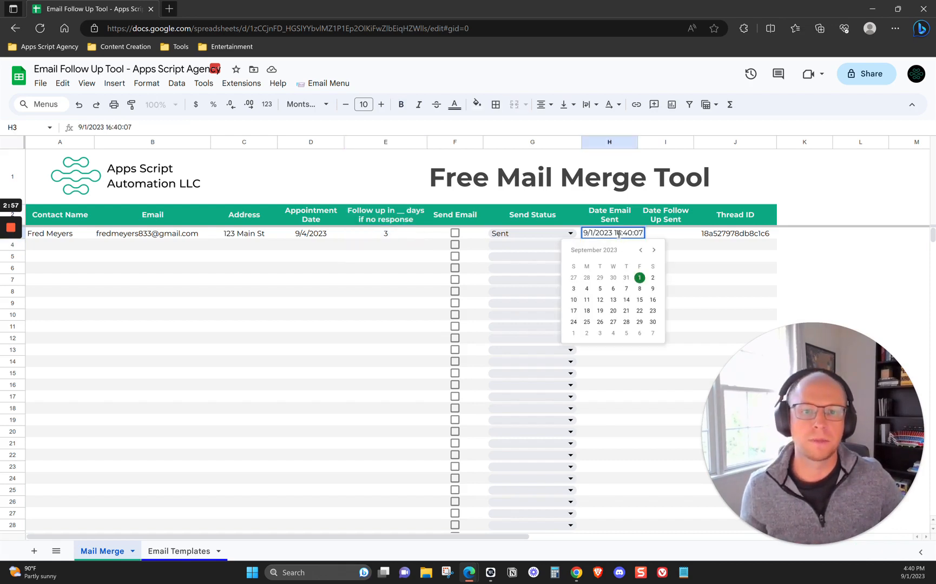
{"action": "left_click", "coordinate": [597, 279]}
{"action": "left_click", "coordinate": [644, 278]}
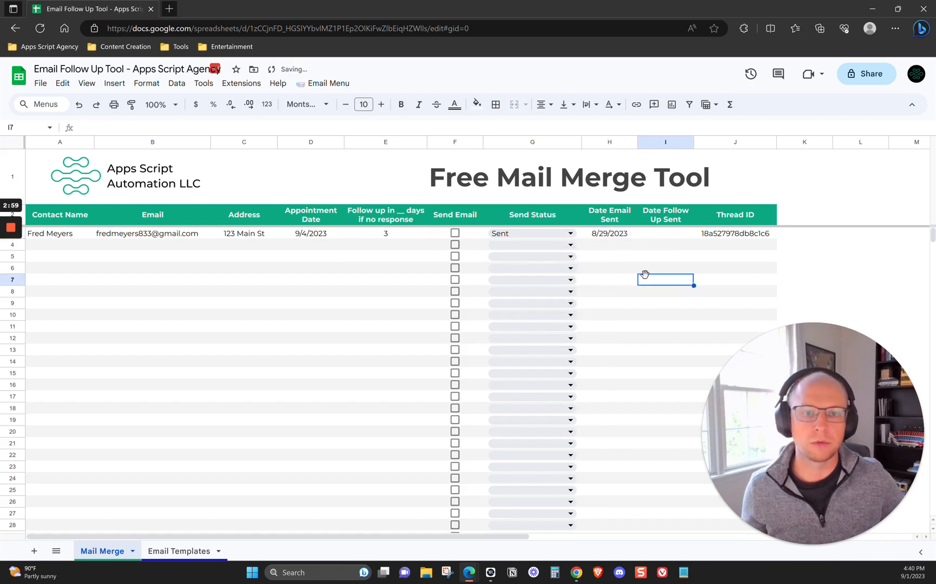
Run Send Follow Up Emails Manually with the backdated sent date and highlight the contact's Date Follow Up Sent entry
{"action": "left_click", "coordinate": [347, 86]}
{"action": "left_click", "coordinate": [348, 139]}
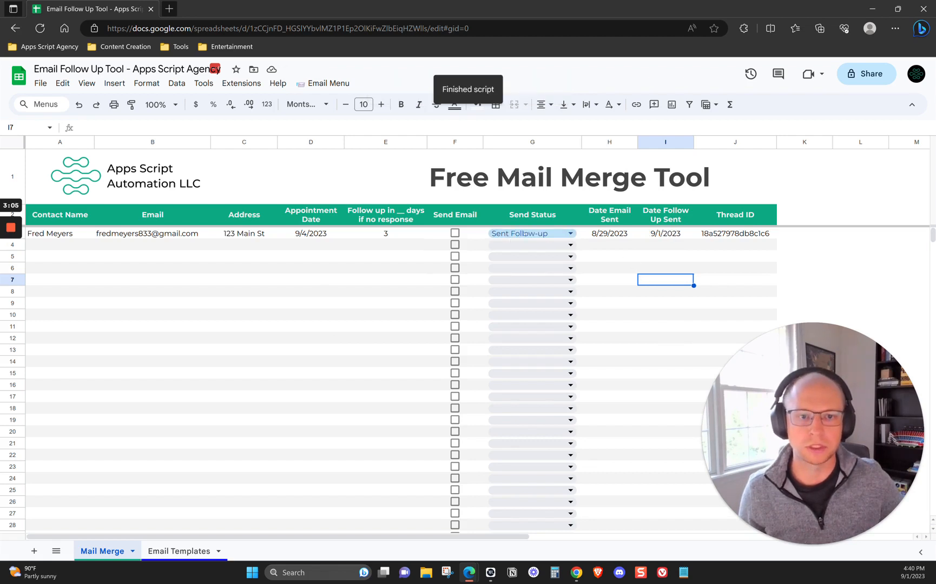
{"action": "left_click_drag", "start_coordinate": [668, 215], "coordinate": [669, 235]}
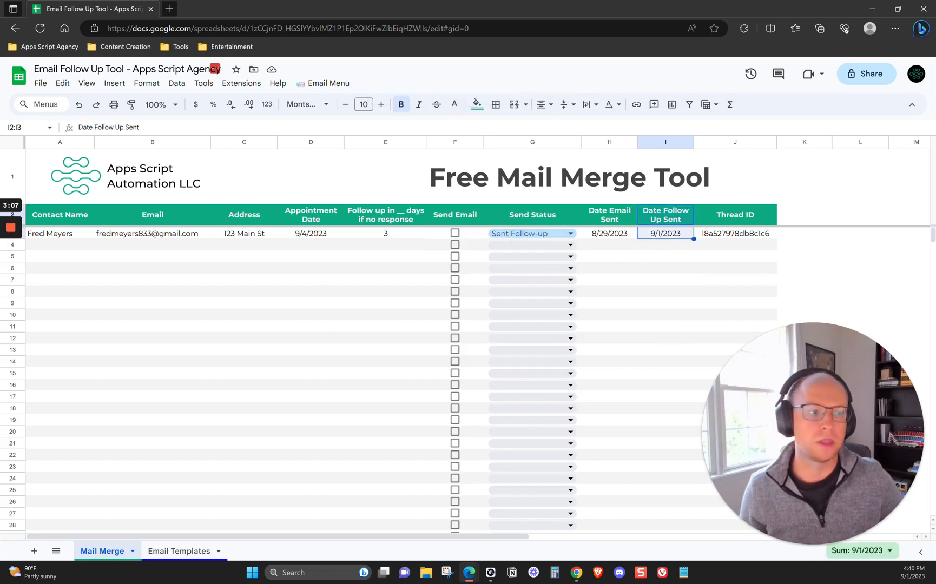
Switch to the recipient's Gmail window and review the follow-up message and original email in the Confirm Appointment thread
{"action": "key", "text": "alt+Tab"}
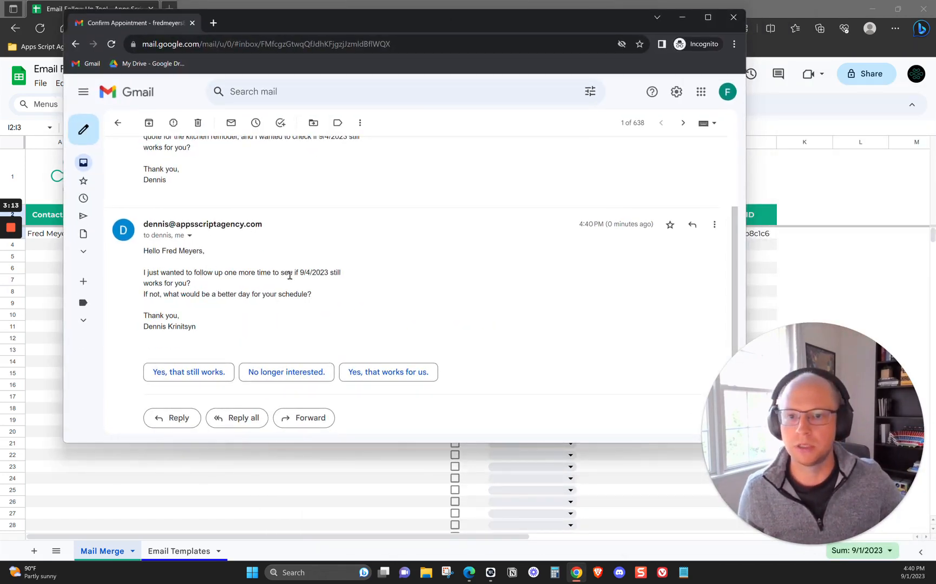
{"action": "left_click_drag", "start_coordinate": [289, 273], "coordinate": [322, 276]}
{"action": "left_click_drag", "start_coordinate": [168, 296], "coordinate": [292, 299]}
{"action": "left_click", "coordinate": [295, 299]}
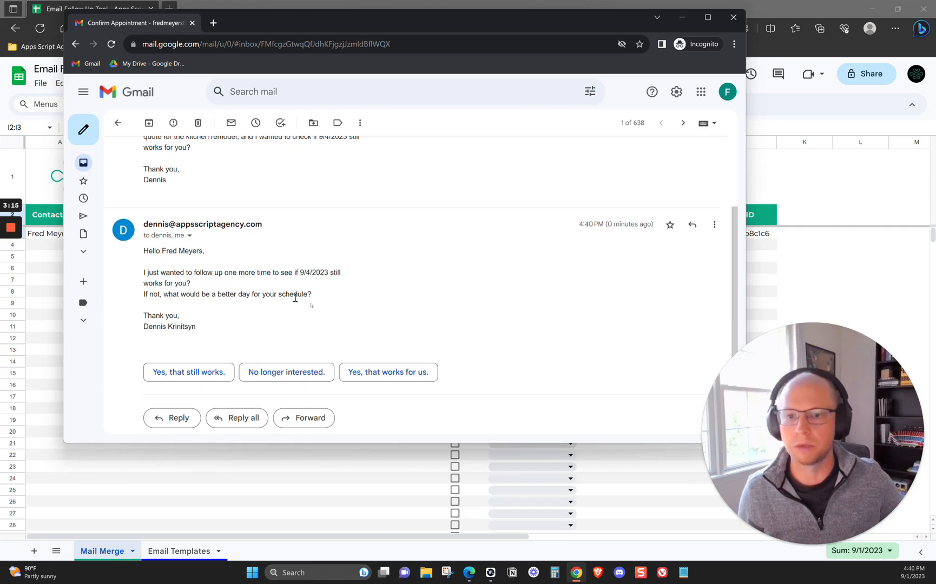
{"action": "scroll", "coordinate": [503, 298], "scroll_direction": "up", "scroll_amount": 5}
{"action": "left_click_drag", "start_coordinate": [452, 26], "coordinate": [509, 71]}
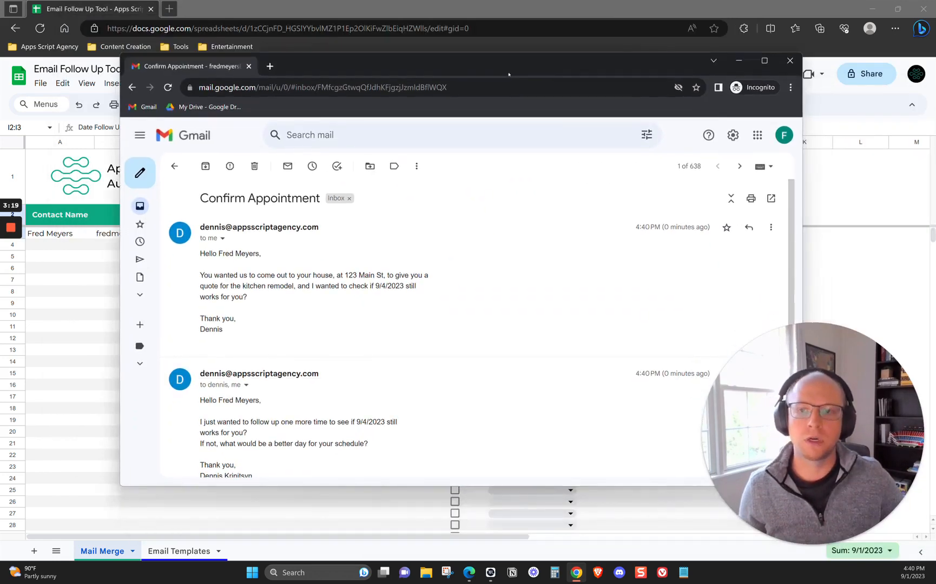
Reply to all on the follow-up email with "Yes." and send it
{"action": "scroll", "coordinate": [434, 282], "scroll_direction": "down", "scroll_amount": 3}
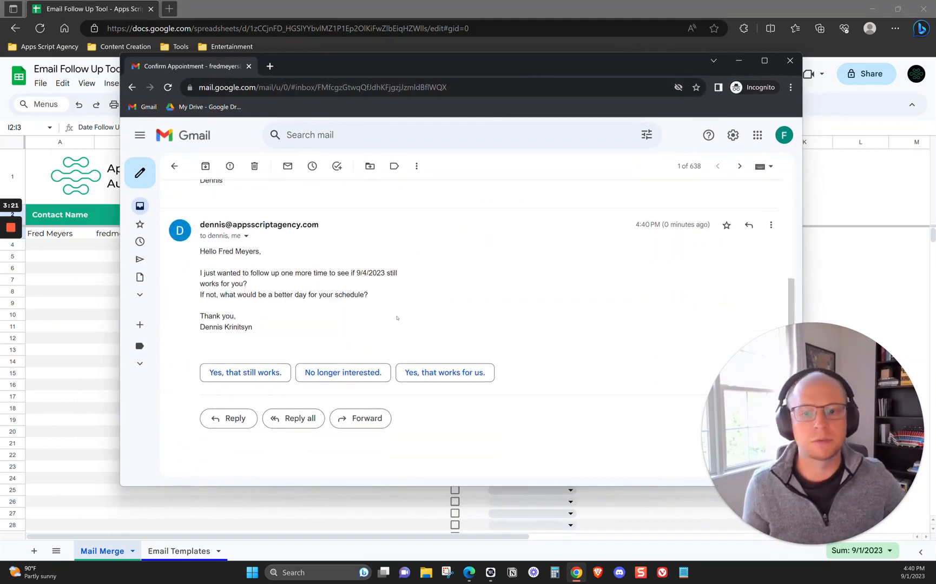
{"action": "left_click", "coordinate": [299, 418]}
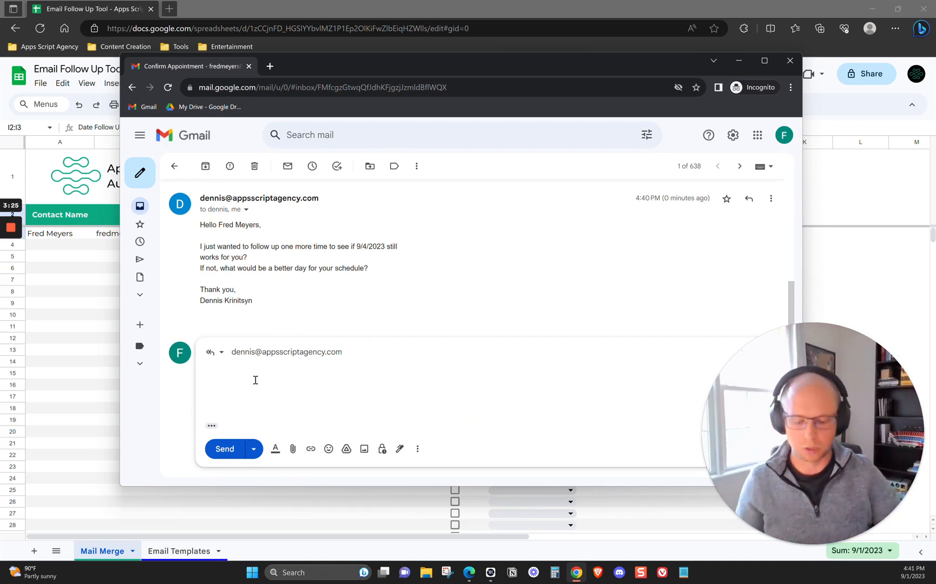
{"action": "type", "text": "Yes."}
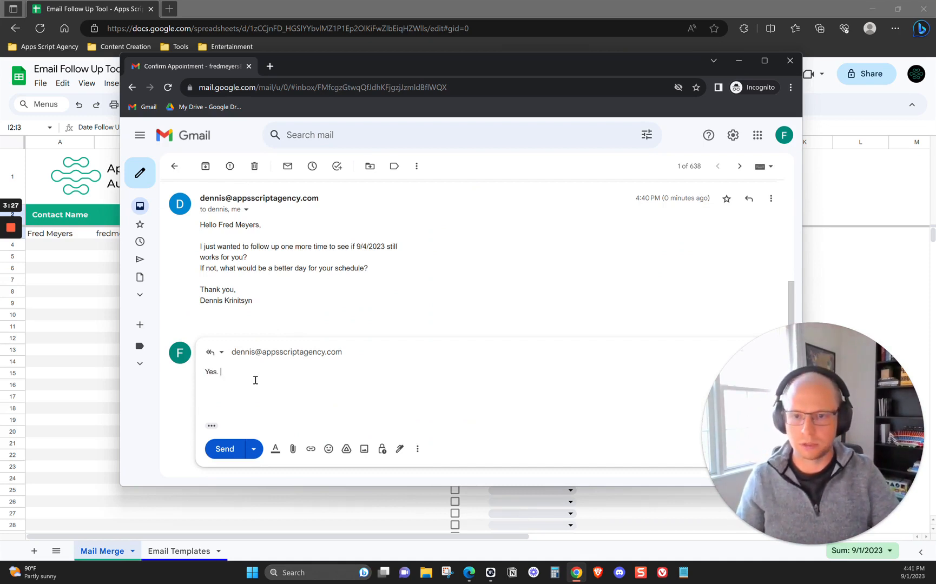
{"action": "left_click", "coordinate": [225, 449]}
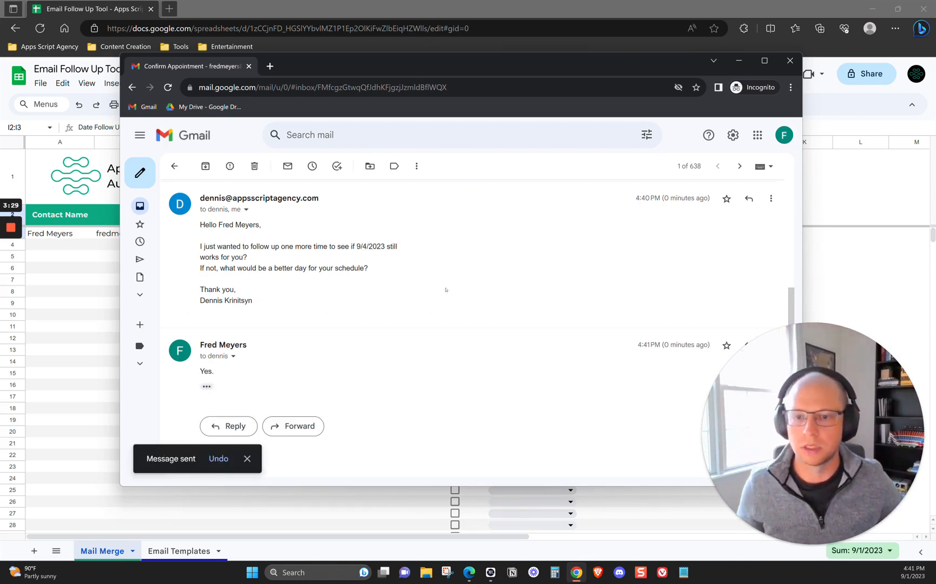
Return to the Mail Merge spreadsheet and run Send Follow Up Emails Manually to update the contact's Send Status after the reply
{"action": "left_click_drag", "start_coordinate": [311, 68], "coordinate": [935, 141]}
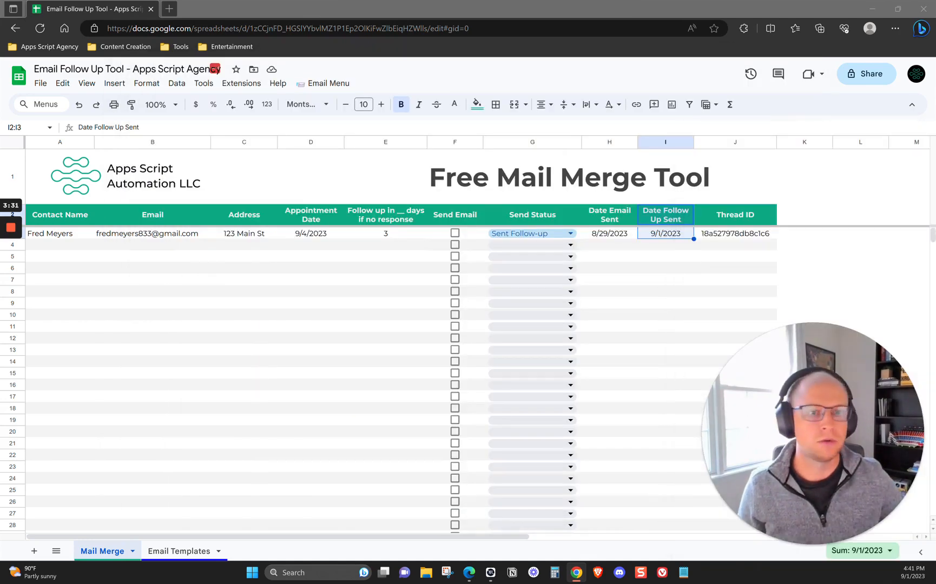
{"action": "left_click", "coordinate": [347, 252]}
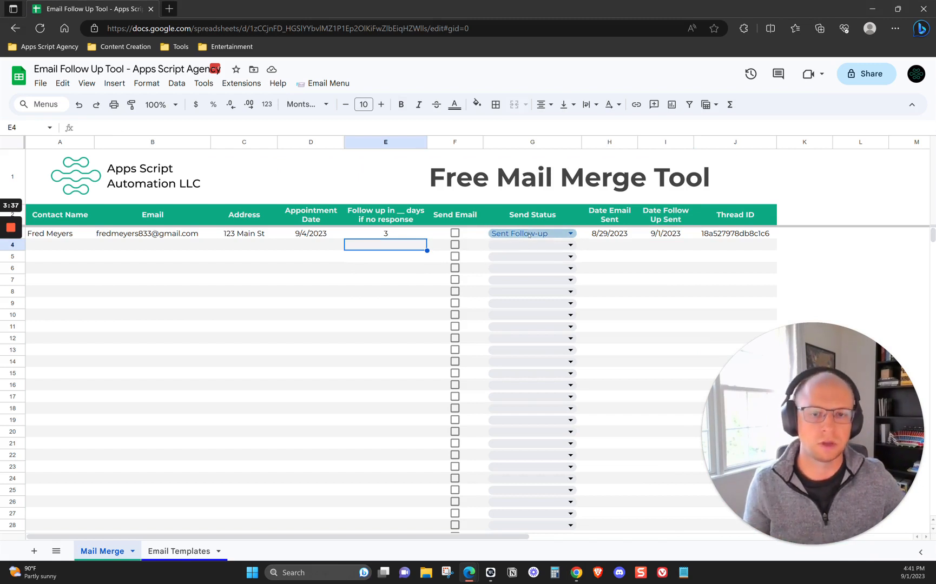
{"action": "left_click", "coordinate": [243, 265]}
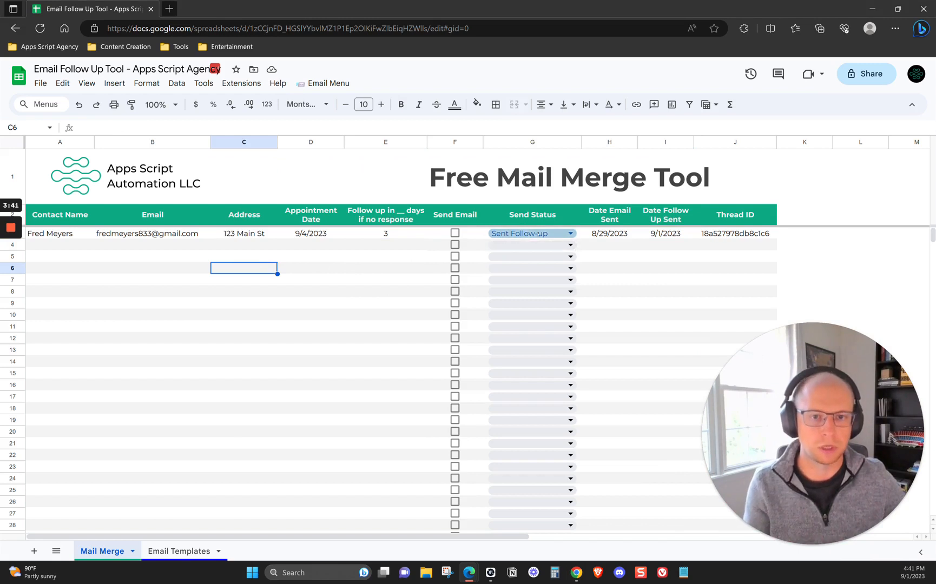
{"action": "left_click", "coordinate": [325, 83]}
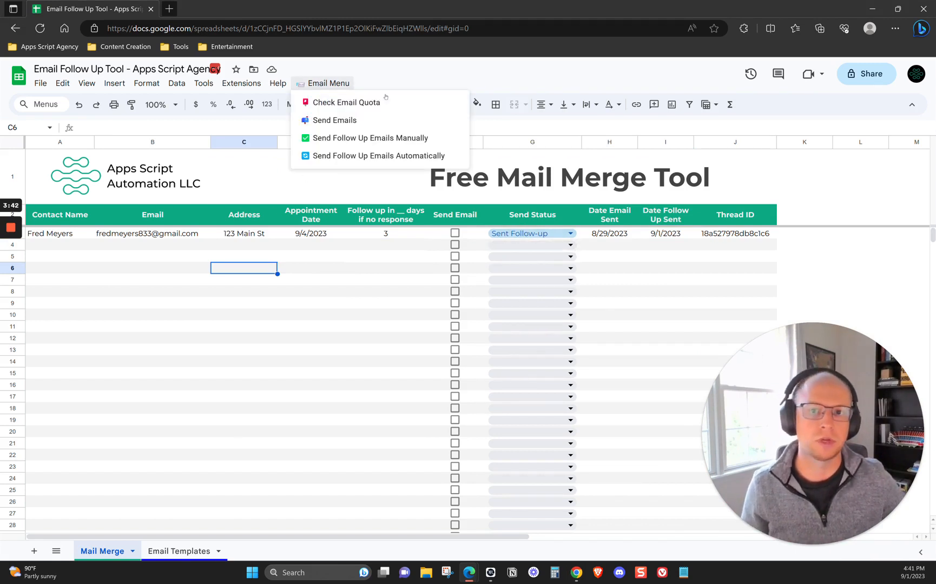
{"action": "left_click", "coordinate": [388, 139]}
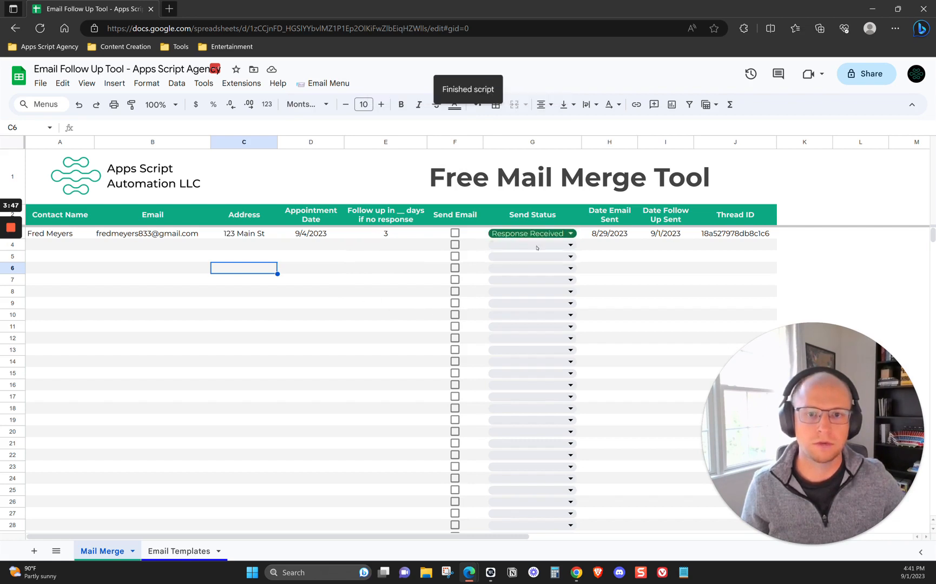
{"action": "left_click", "coordinate": [709, 234]}
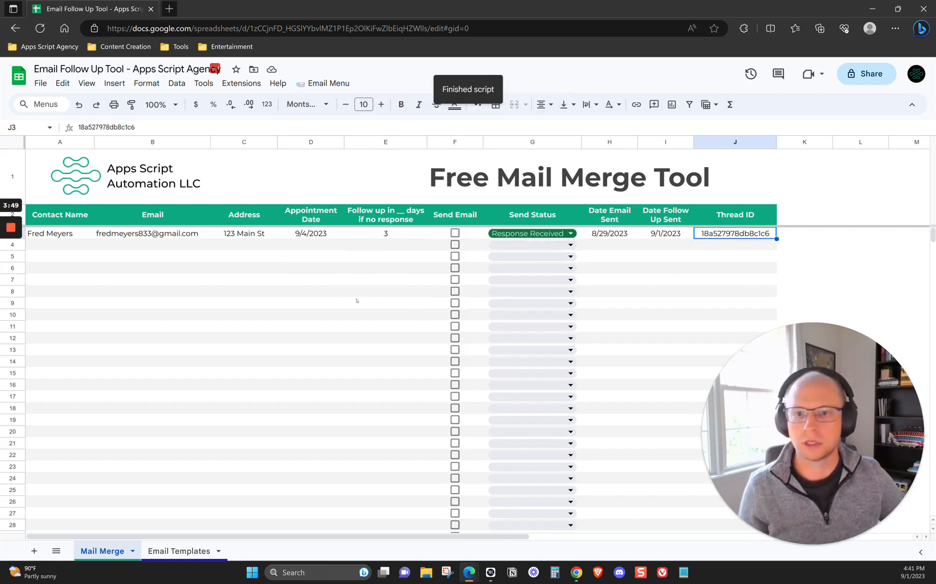
{"action": "left_click", "coordinate": [314, 302]}
{"action": "left_click_drag", "start_coordinate": [74, 234], "coordinate": [359, 349]}
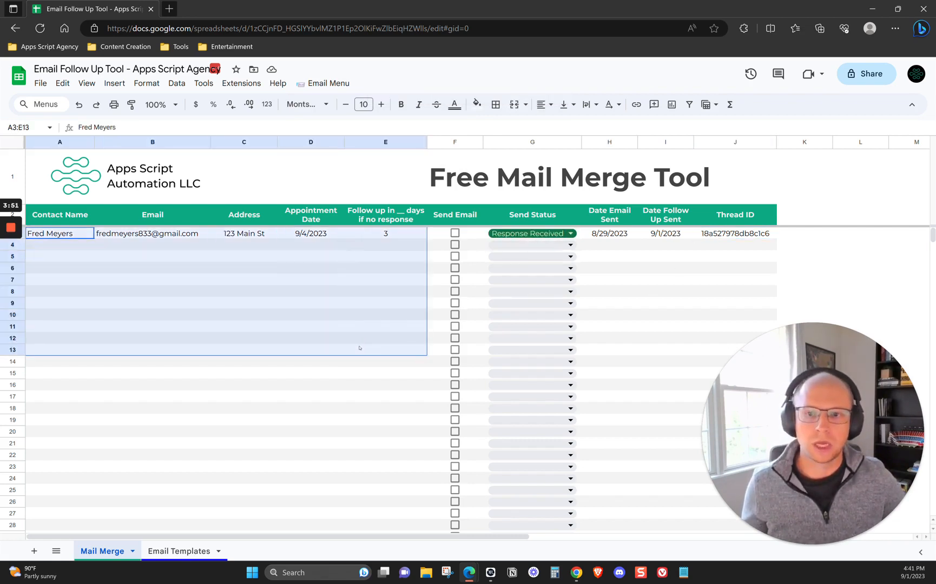
{"action": "left_click", "coordinate": [331, 385]}
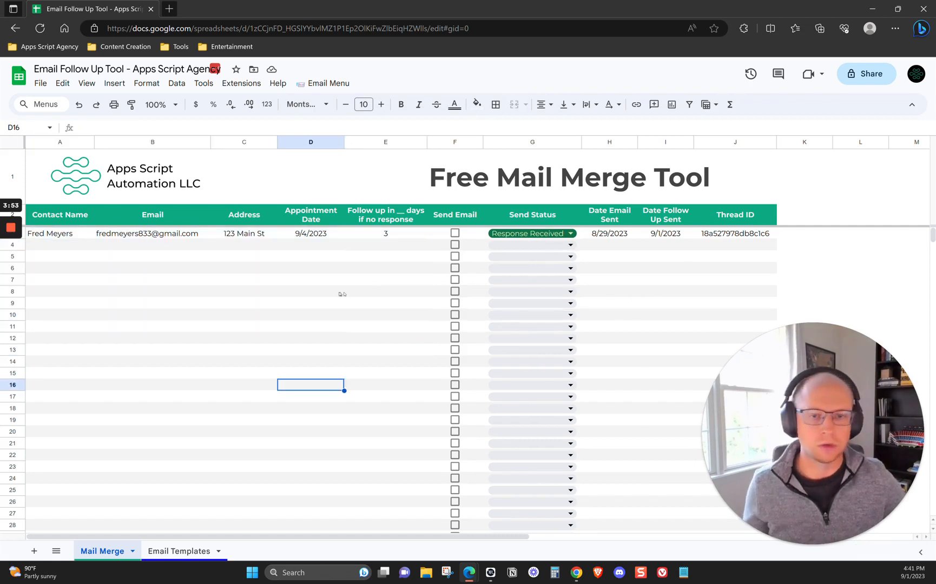
Run Check Email Quota to view the remaining email quota, then close the result
{"action": "left_click", "coordinate": [337, 85]}
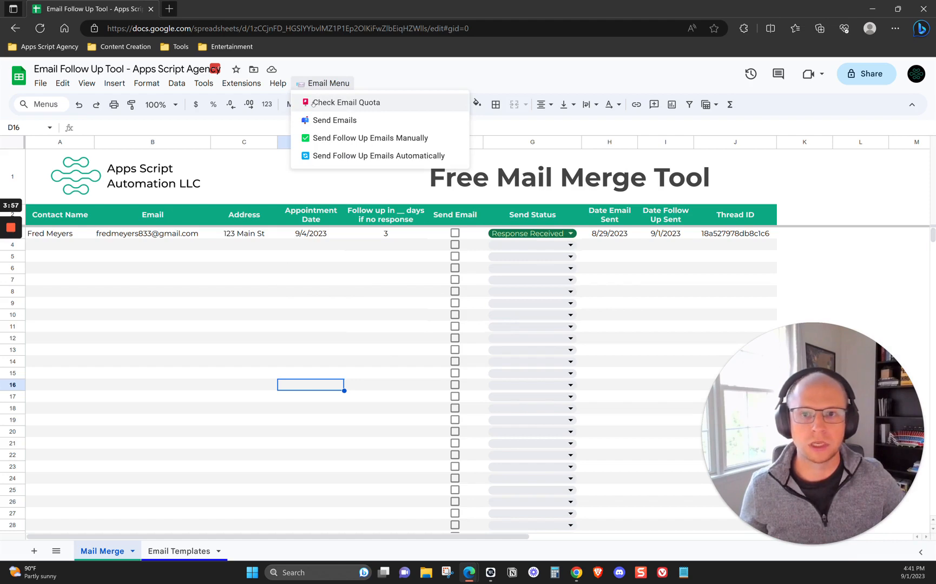
{"action": "left_click", "coordinate": [380, 104]}
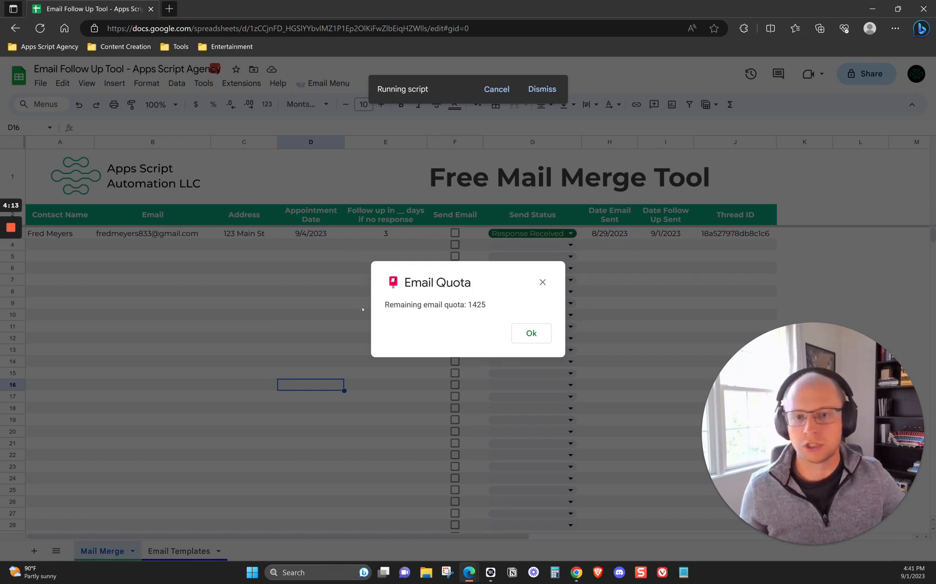
{"action": "left_click", "coordinate": [531, 334]}
Set up automatic follow-ups with Send Follow Up Emails Automatically and acknowledge the completed setup
{"action": "left_click", "coordinate": [328, 84]}
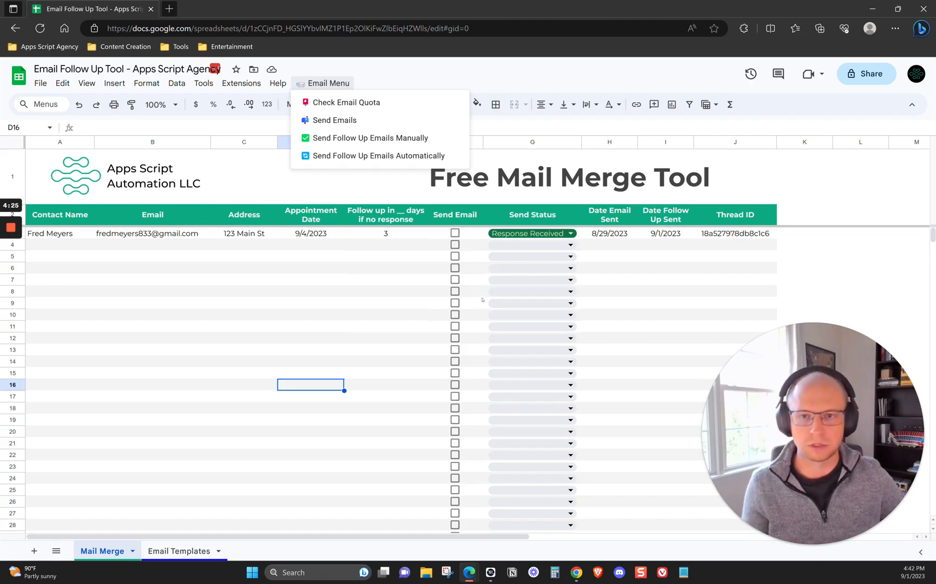
{"action": "left_click", "coordinate": [403, 161]}
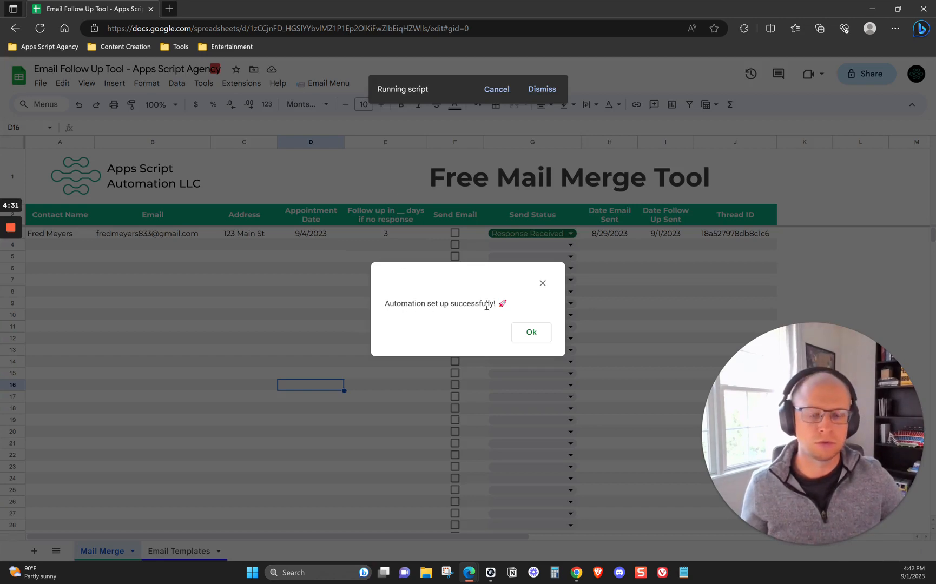
{"action": "left_click", "coordinate": [531, 332]}
Run Send Follow Up Emails Automatically a second time with the automation already in place
{"action": "left_click_drag", "start_coordinate": [353, 270], "coordinate": [352, 276]}
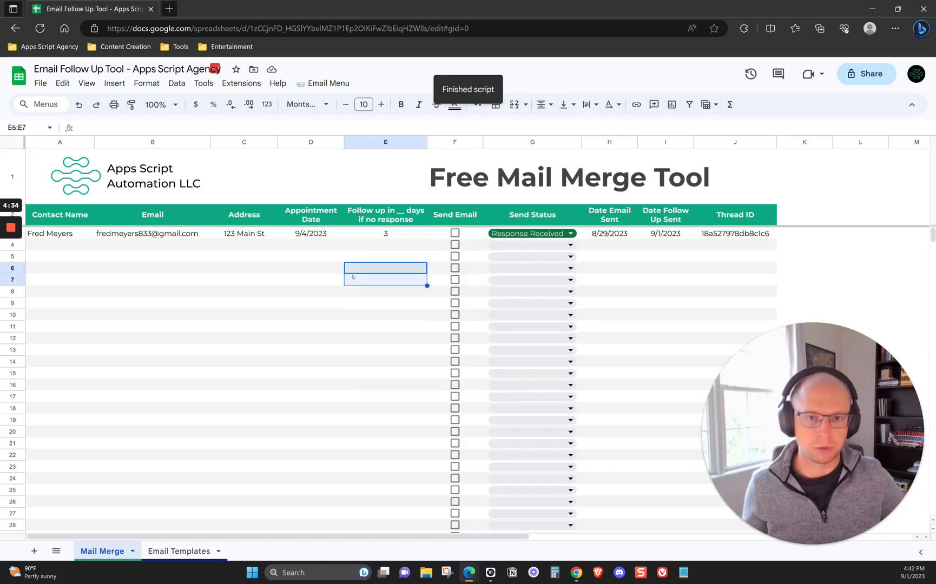
{"action": "left_click", "coordinate": [341, 82]}
{"action": "left_click", "coordinate": [399, 154]}
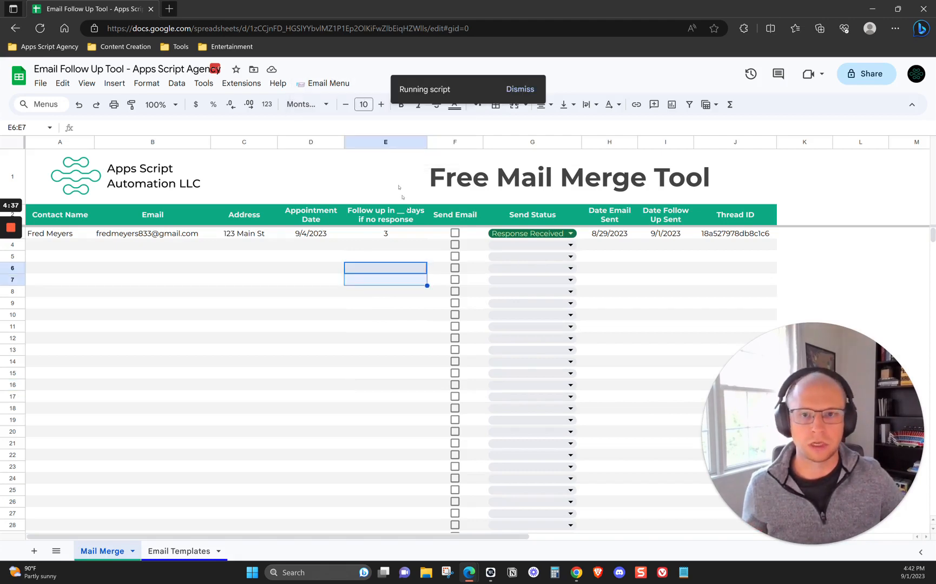